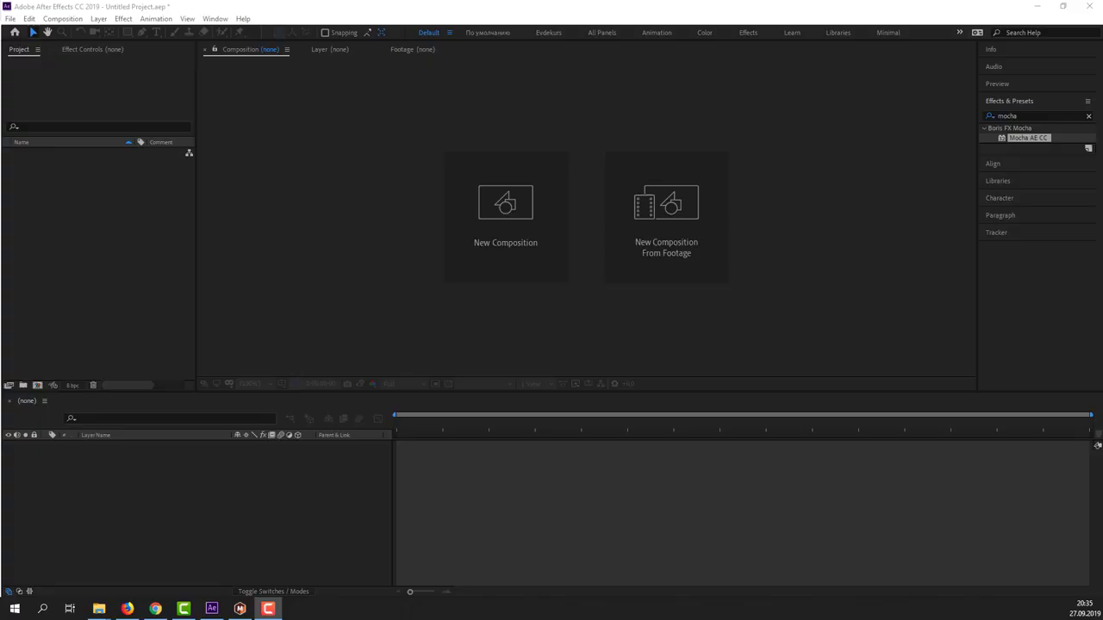
Preview the TABLO clip from the Tablo folder, then drag it into the After Effects project
mouse_move(99, 609)
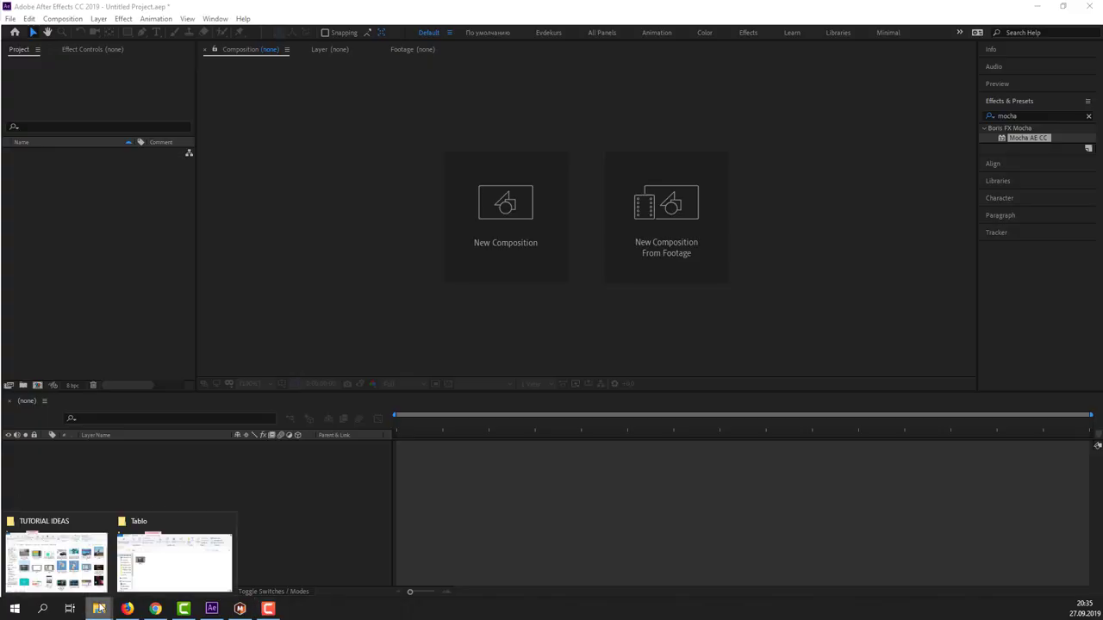
click(185, 556)
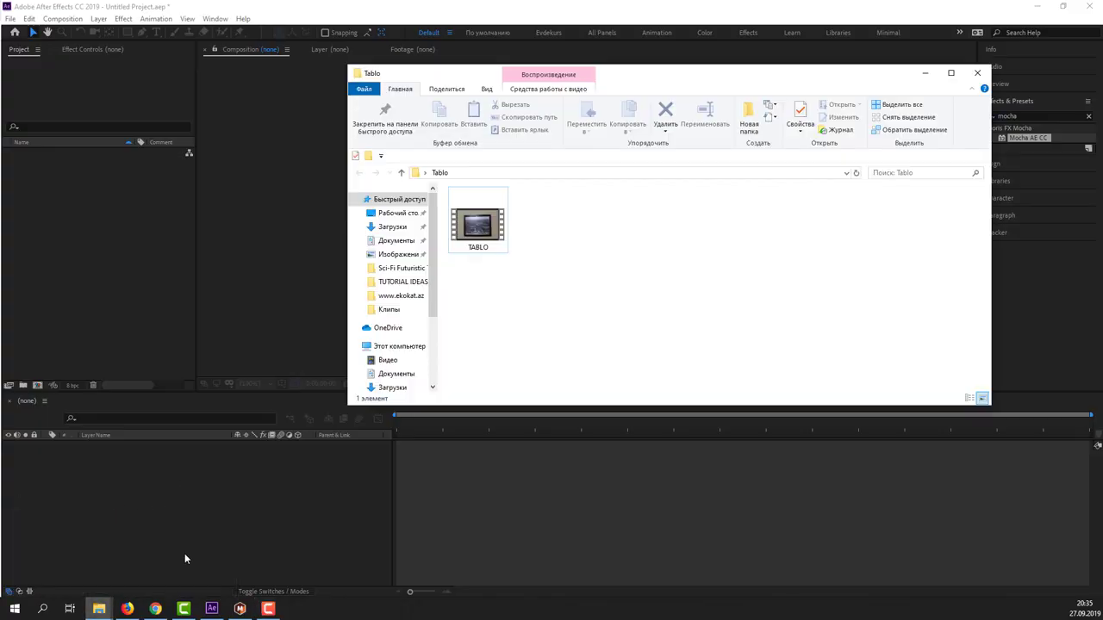
click(485, 254)
double_click(485, 246)
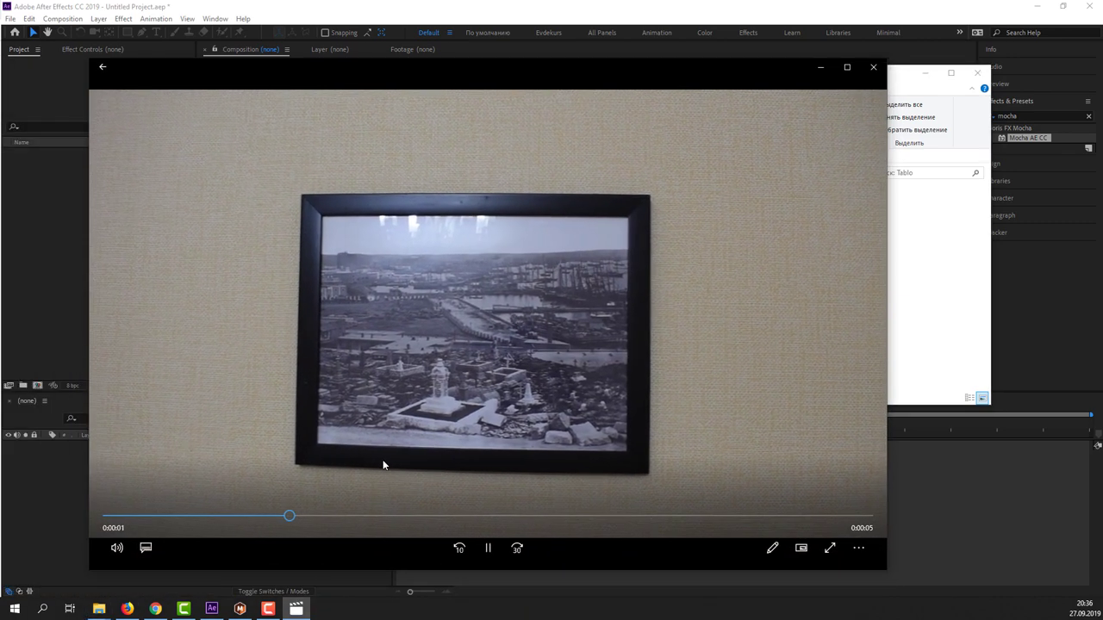
drag(414, 518, 405, 509)
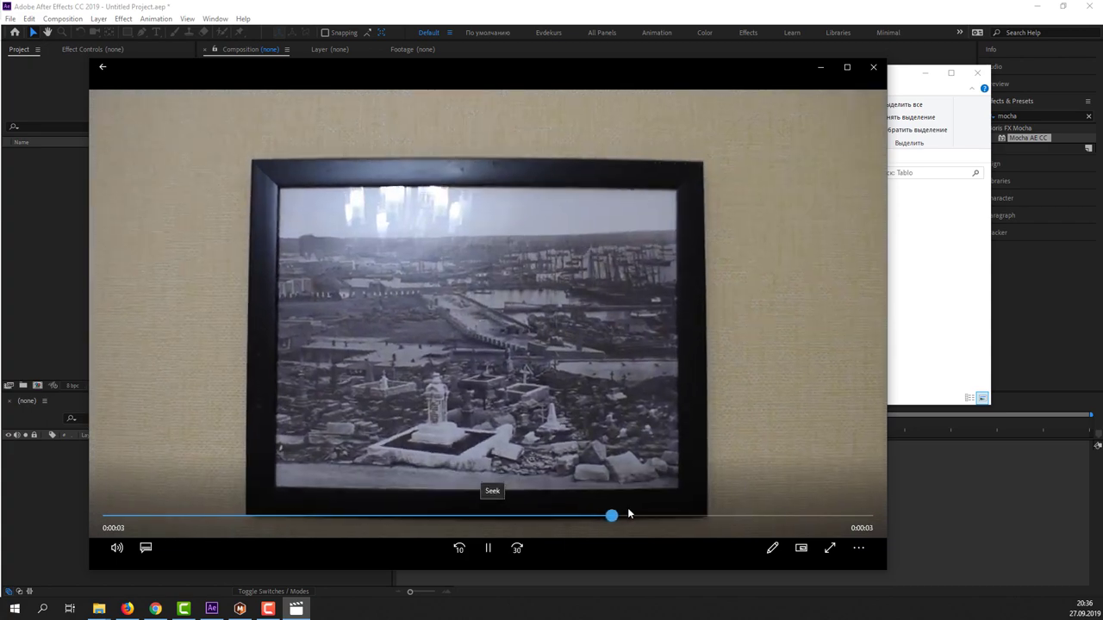
click(873, 66)
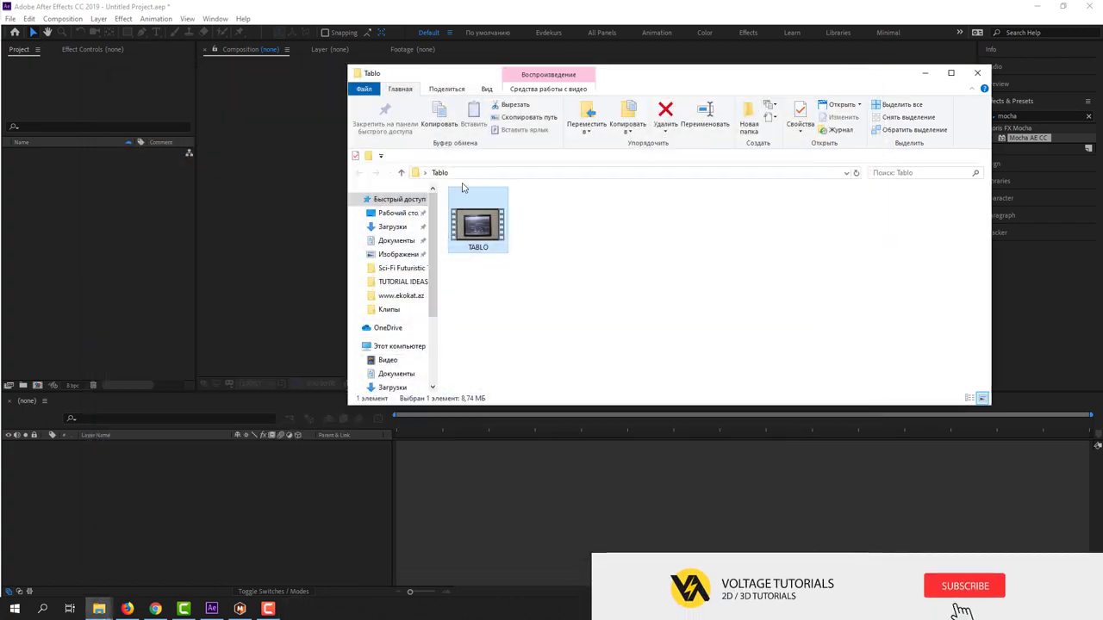
drag(480, 226, 87, 200)
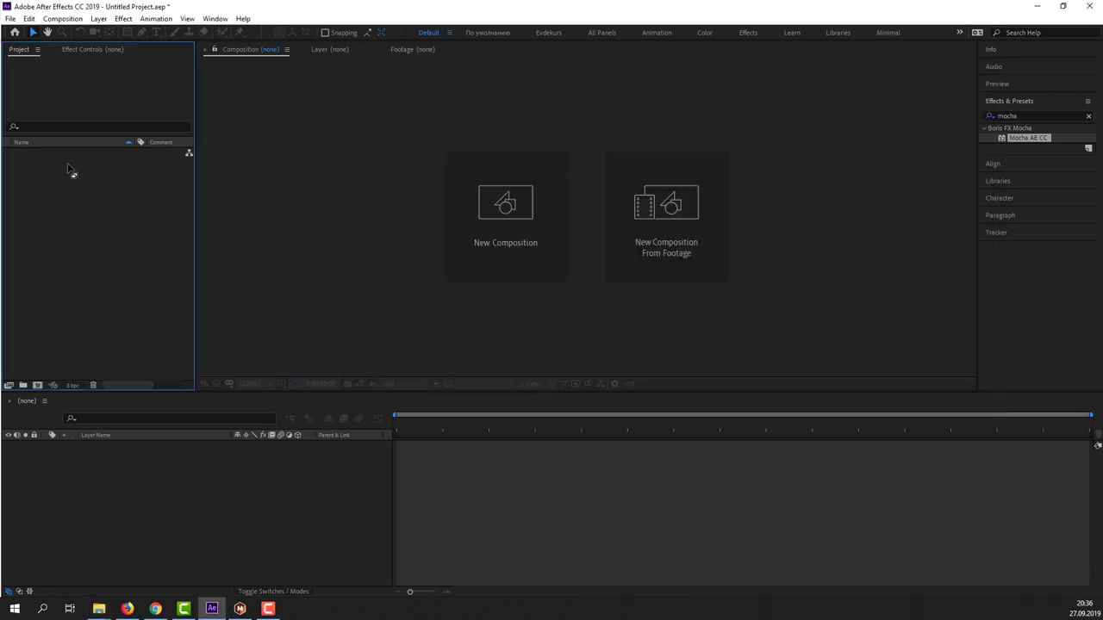
Build a TABLO composition from TABLO.mp4, scrub the footage, and bring Mocha Pro 2019 forward
click(30, 171)
drag(42, 153, 48, 233)
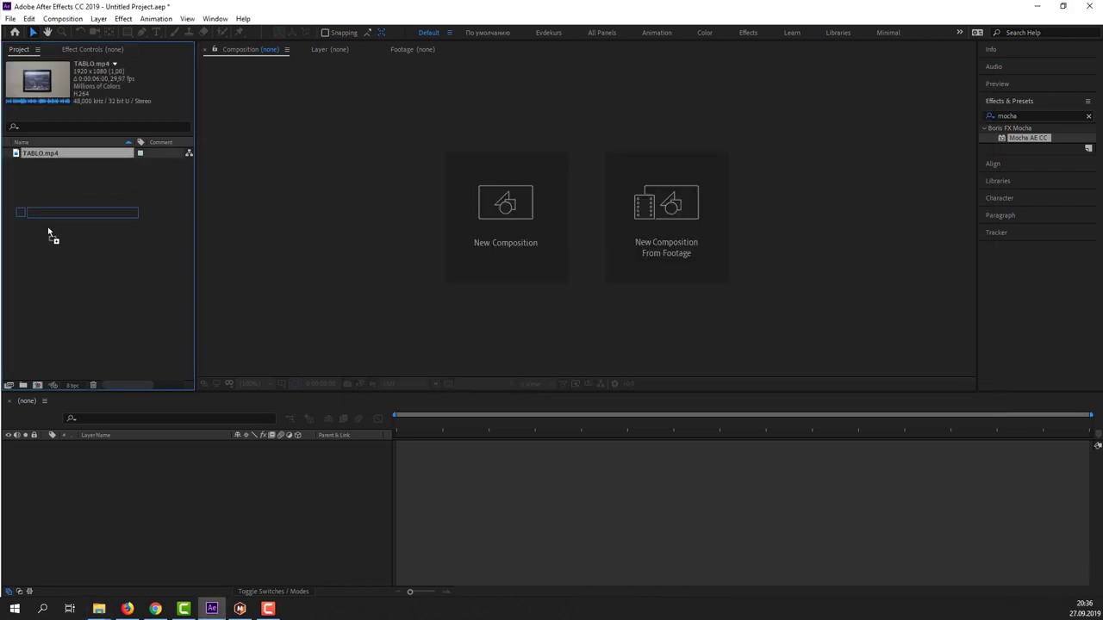
drag(40, 390, 38, 386)
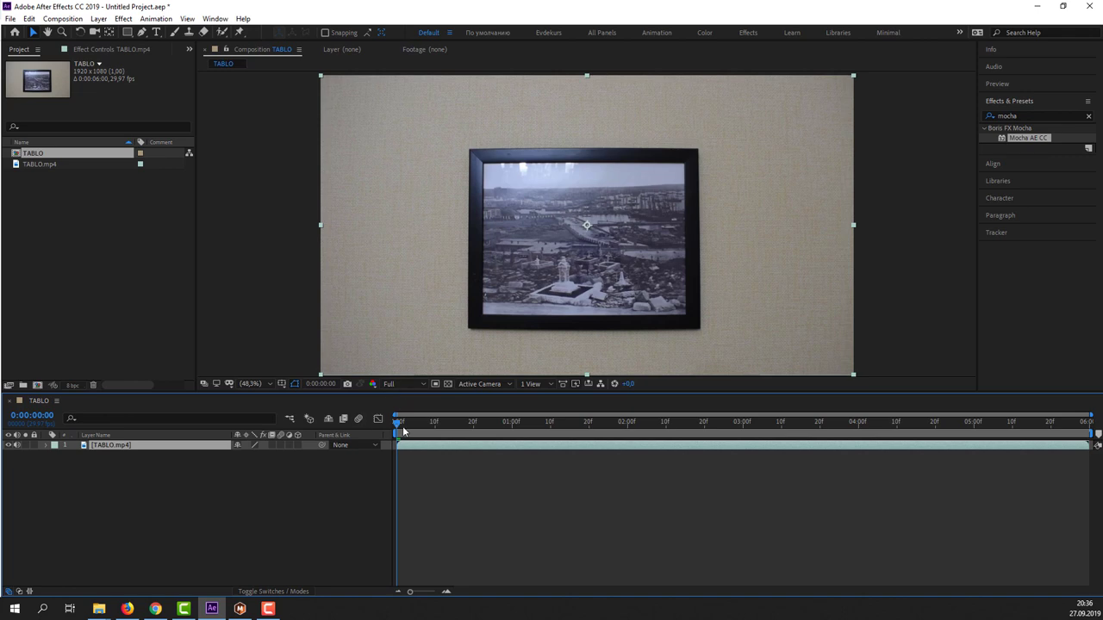
mouse_move(423, 439)
mouse_down()
mouse_move(1076, 435)
mouse_move(200, 454)
mouse_up()
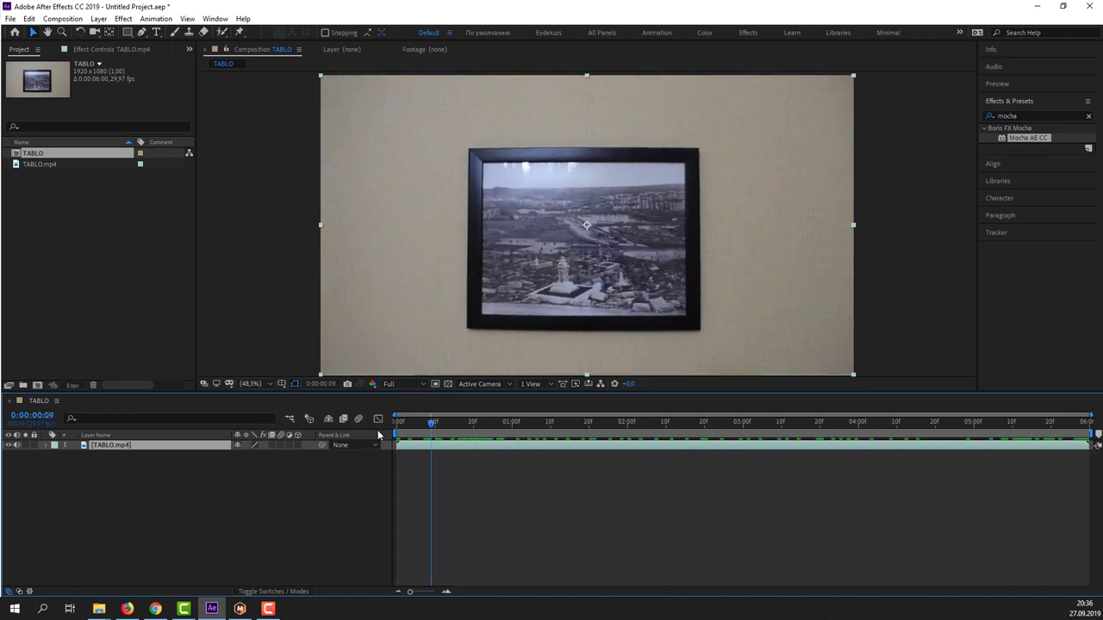
click(159, 484)
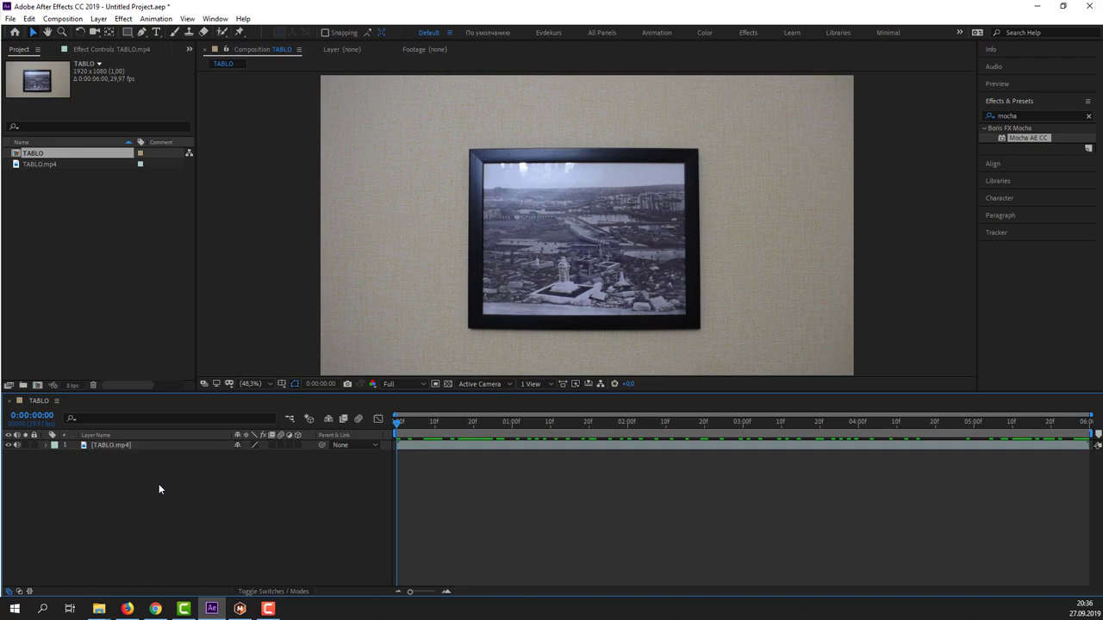
click(239, 609)
Copy the Tablo folder's path from the File Explorer address bar
mouse_move(98, 607)
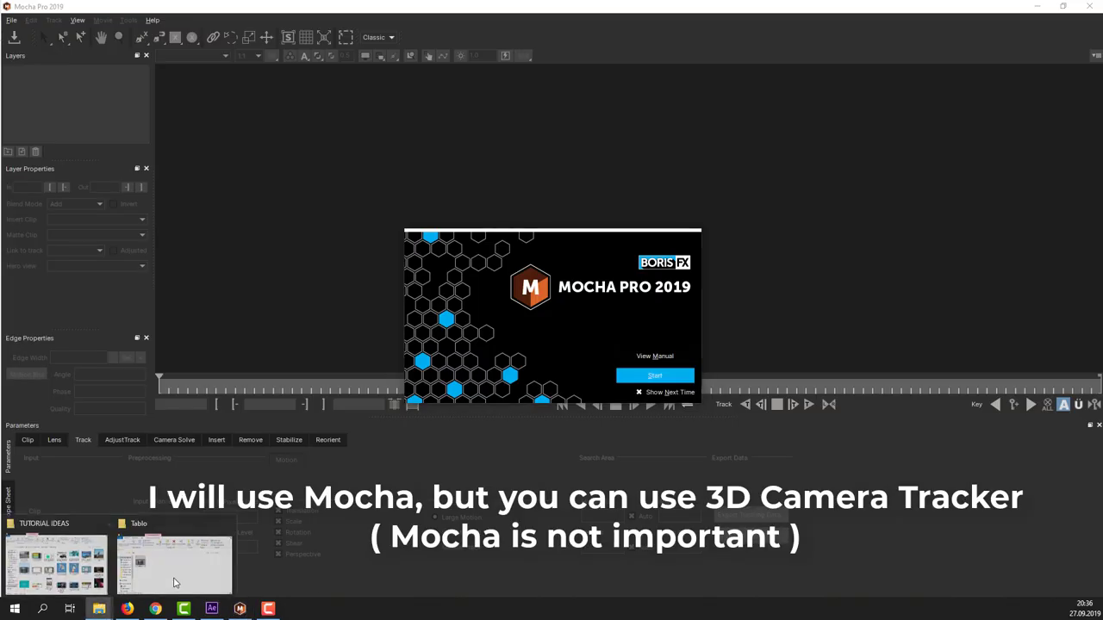
click(60, 560)
click(575, 173)
right_click(575, 173)
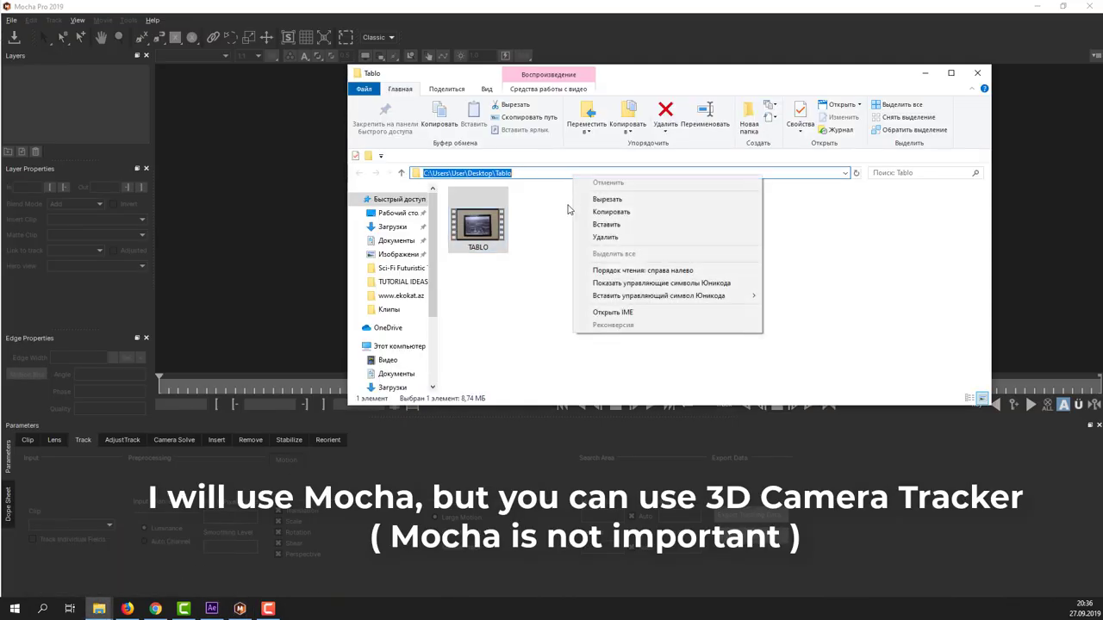
click(603, 212)
Create a new Mocha project named TABLO using the TABLO clip from the Tablo folder
click(454, 5)
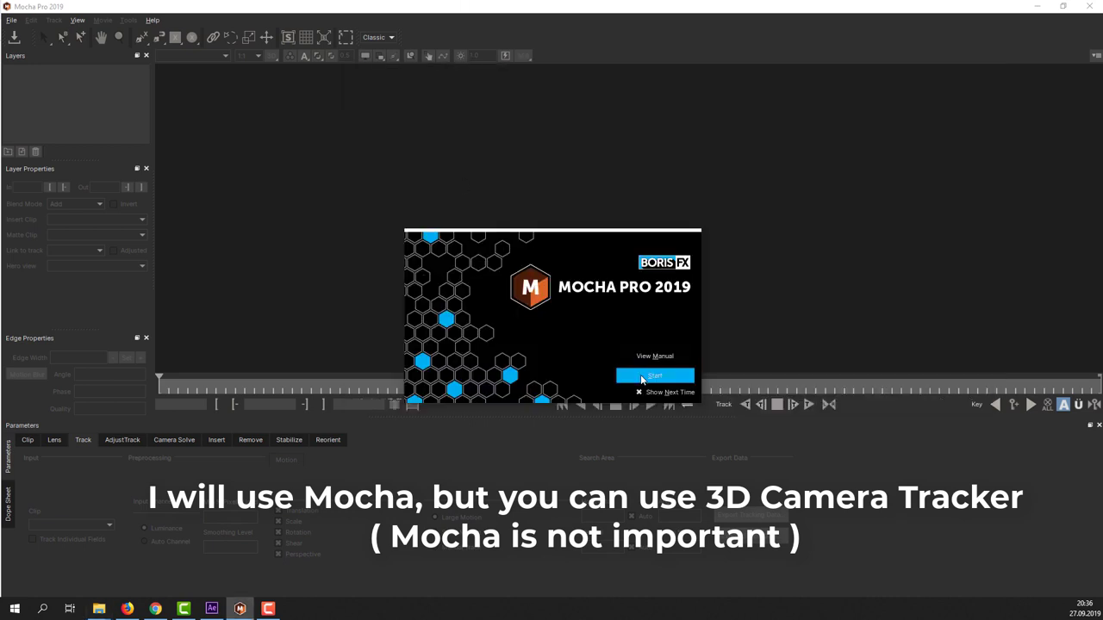
click(642, 377)
click(10, 21)
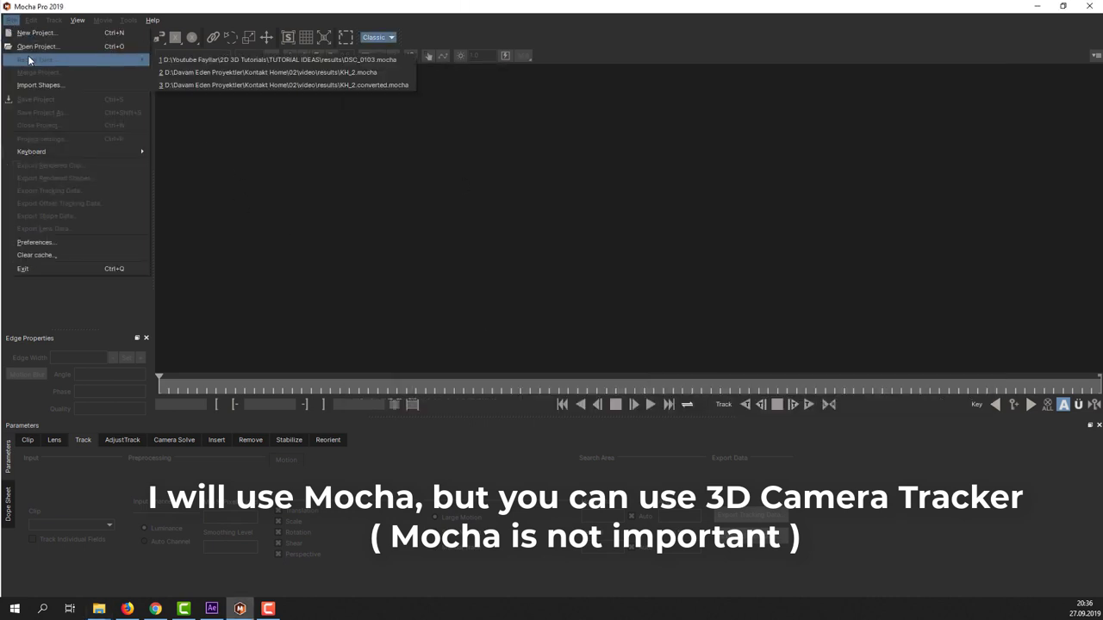
click(34, 33)
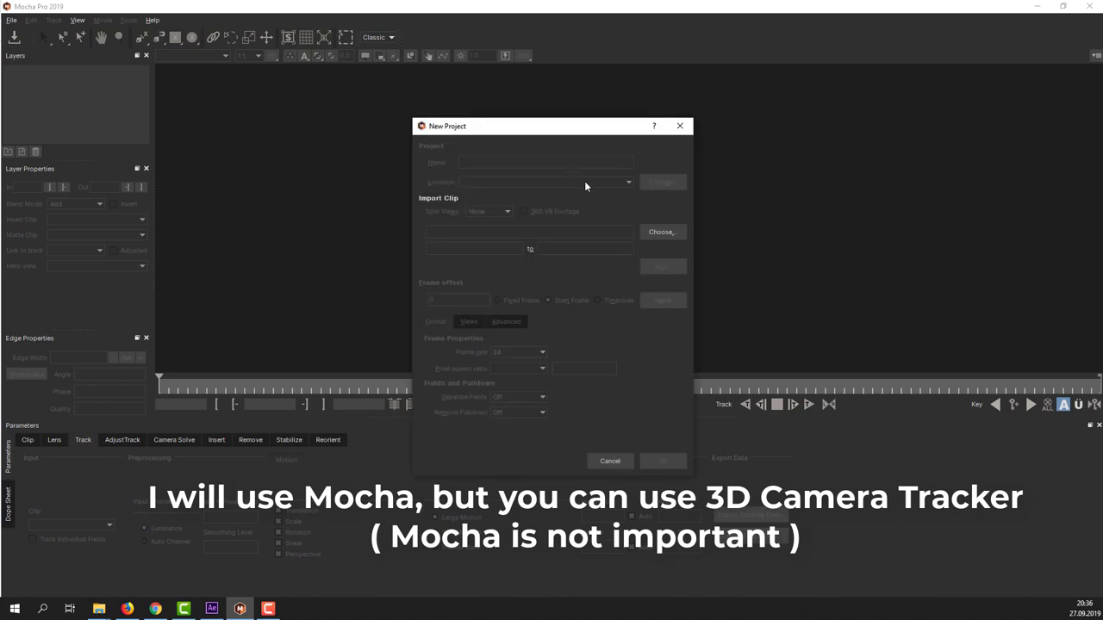
click(645, 233)
click(757, 167)
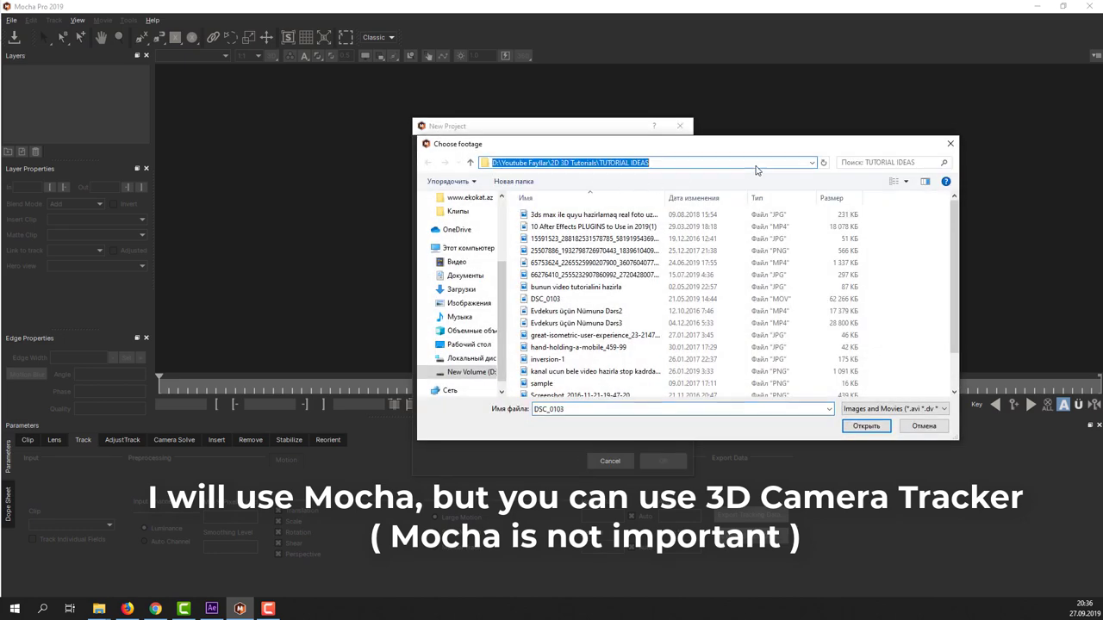
click(758, 167)
key(Return)
click(552, 245)
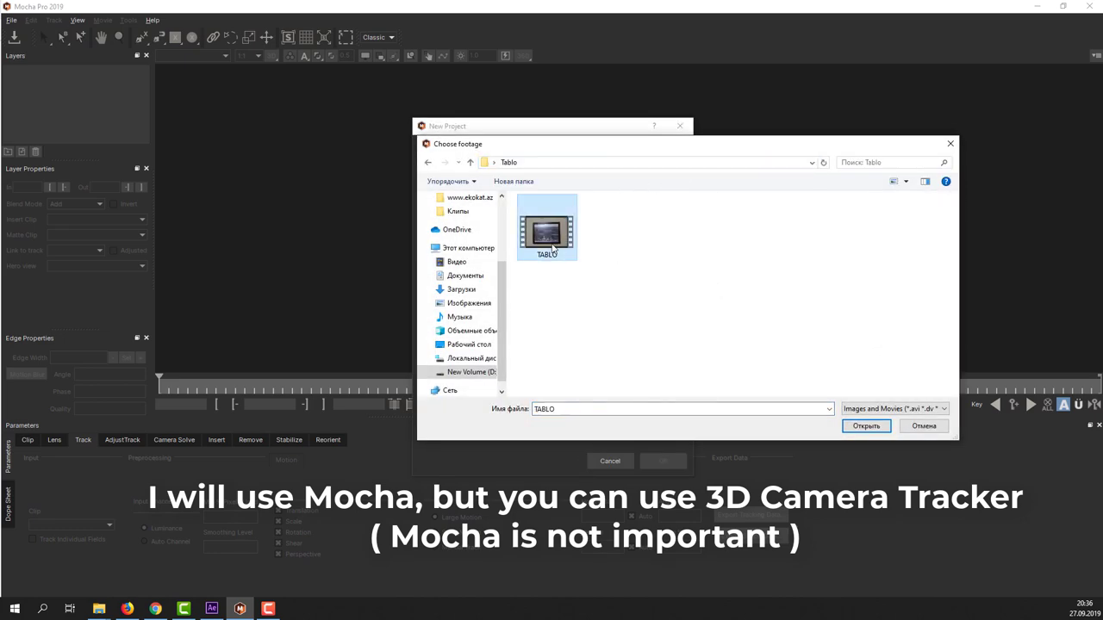
click(850, 430)
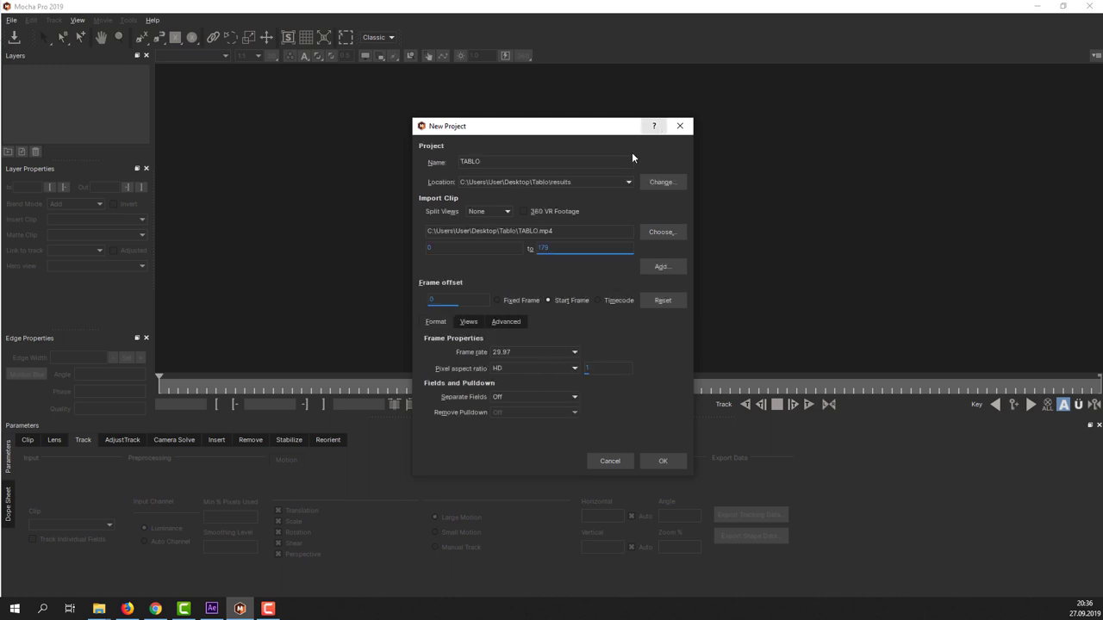
click(660, 462)
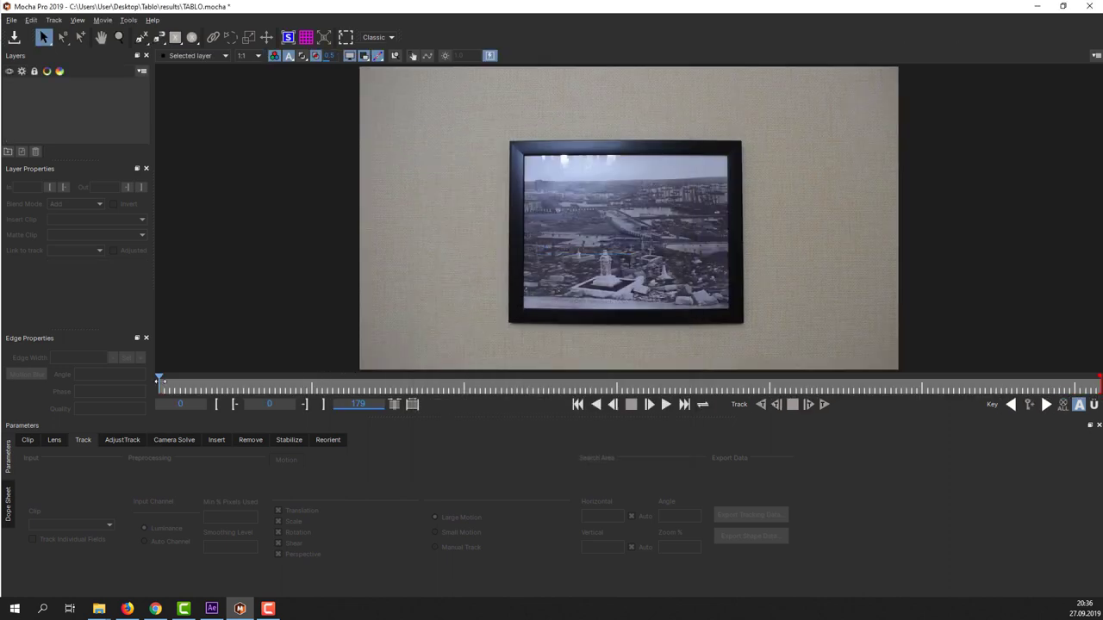
At frame 94, draw and close an X-spline around the monument in the framed photo
mouse_move(160, 379)
mouse_down()
mouse_move(782, 371)
mouse_move(33, 377)
mouse_up()
drag(427, 301, 570, 277)
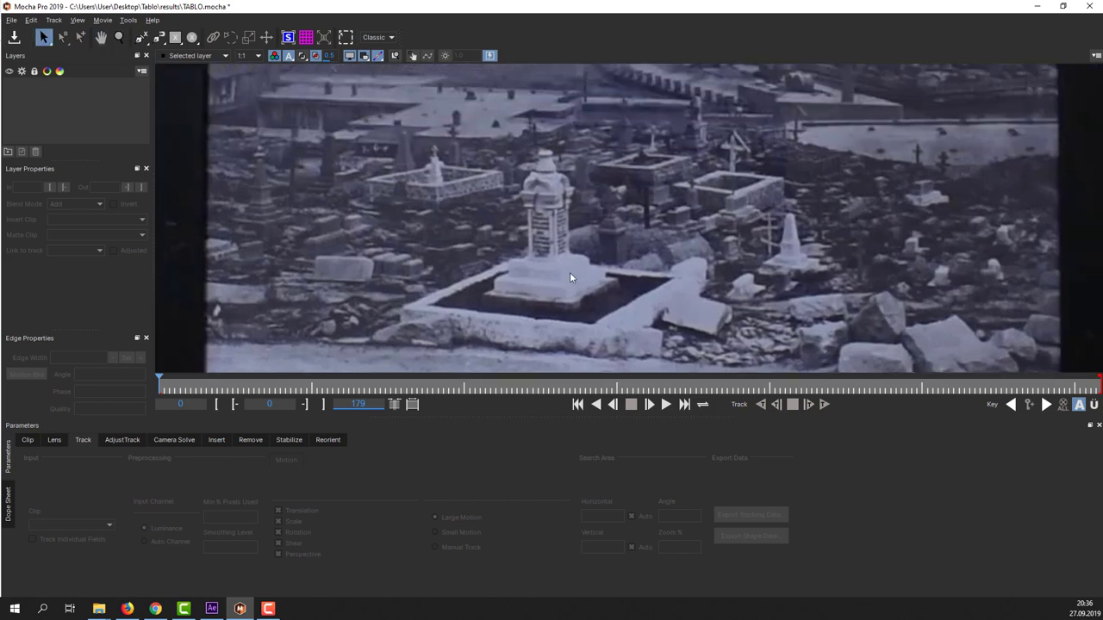
click(143, 38)
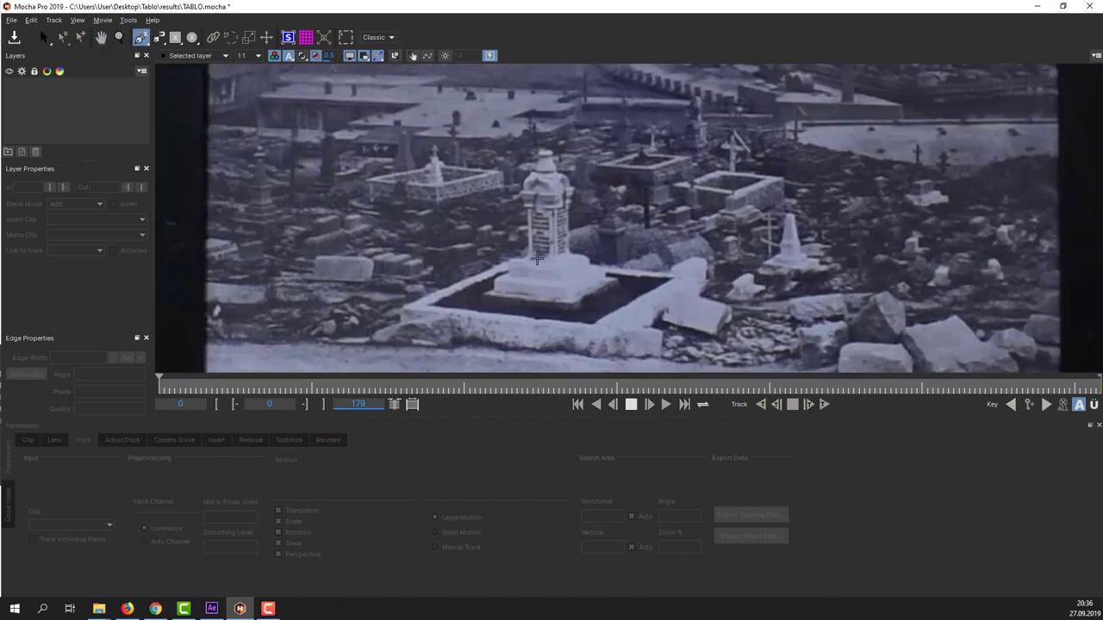
click(470, 297)
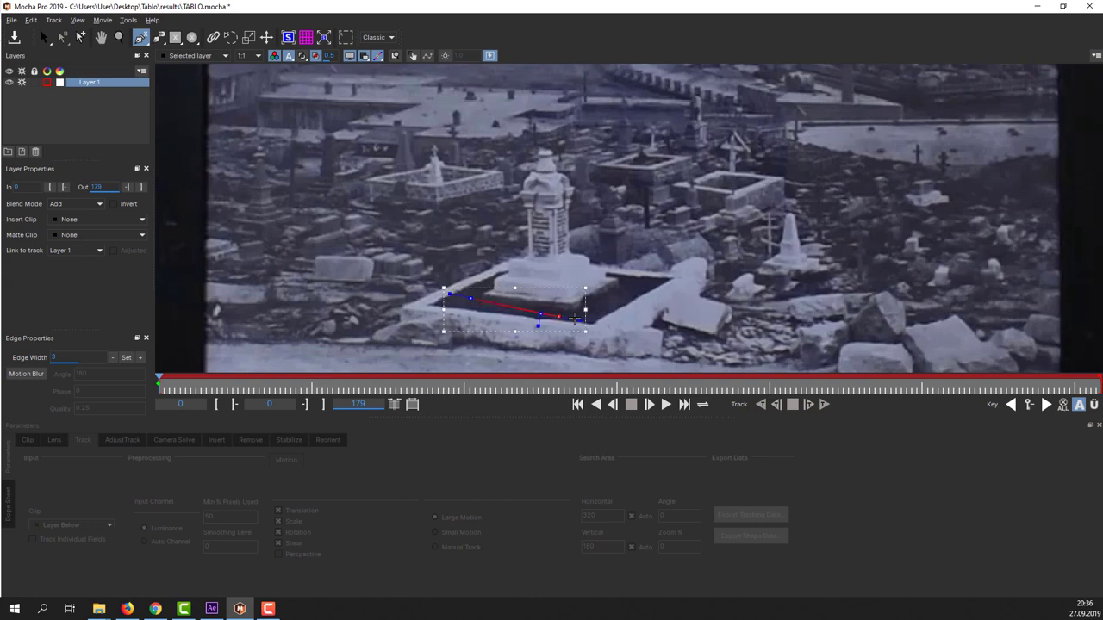
click(590, 317)
click(638, 282)
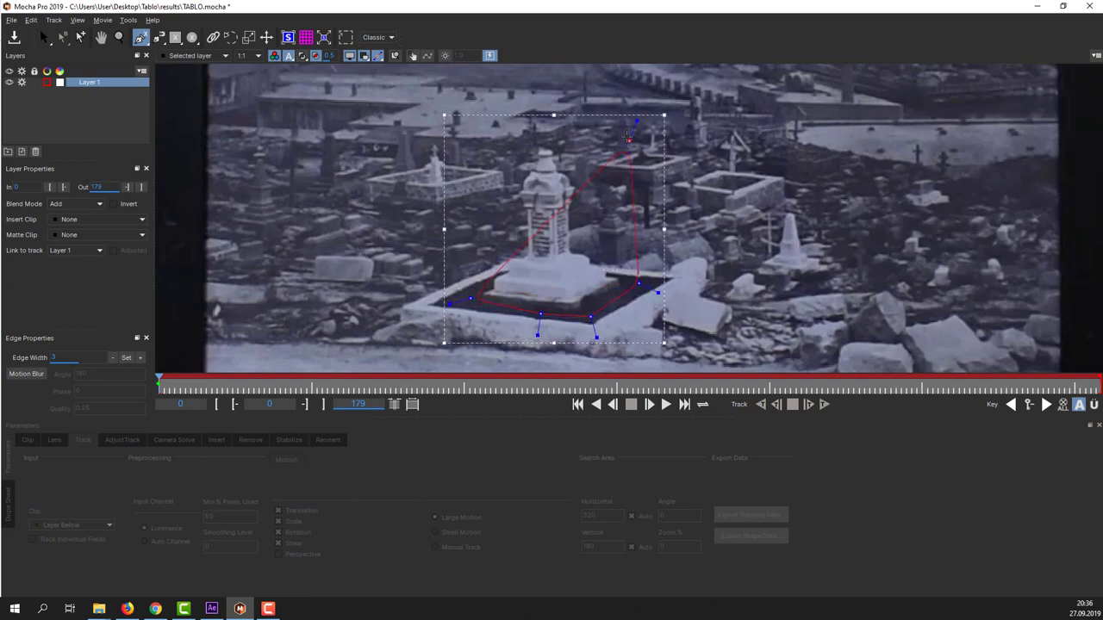
click(531, 126)
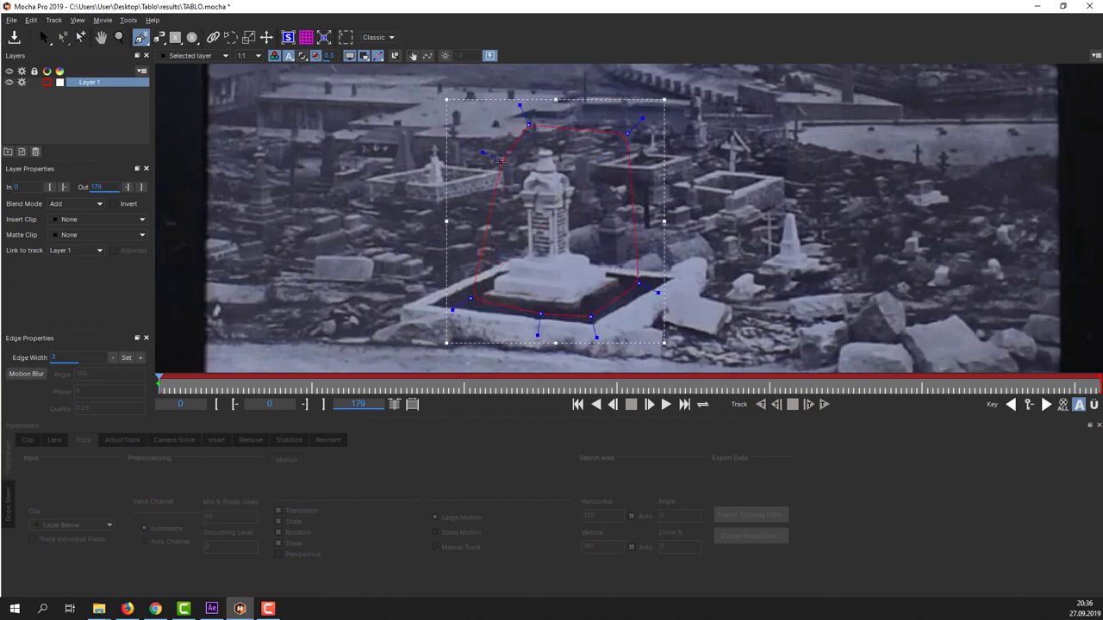
right_click(476, 228)
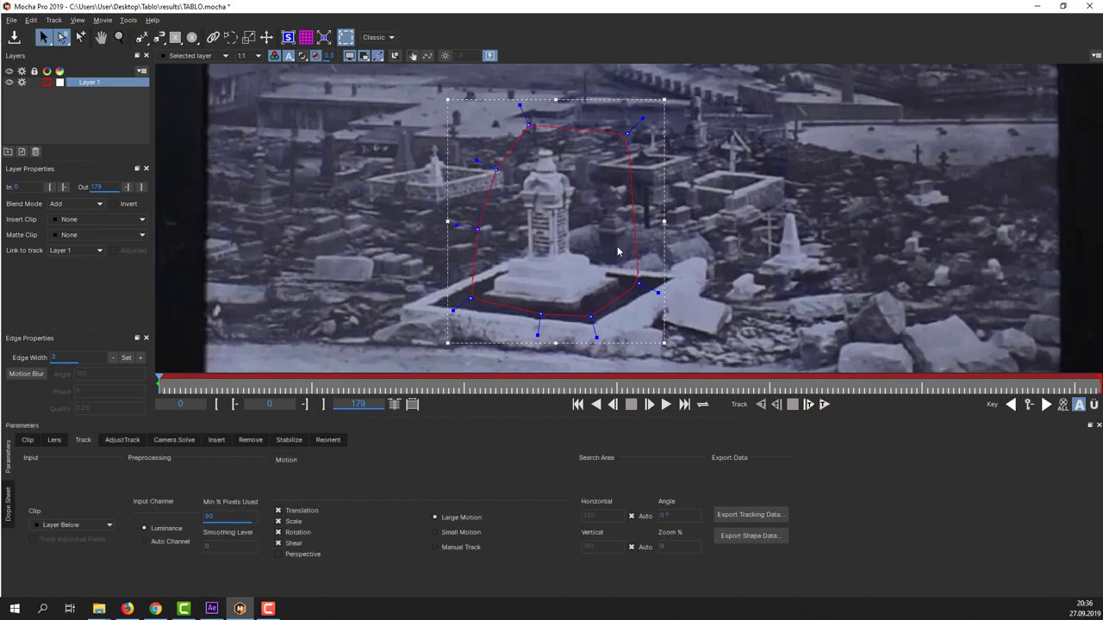
Zoom back out to the whole photo and enable Perspective motion for Layer 1's tracking
click(694, 226)
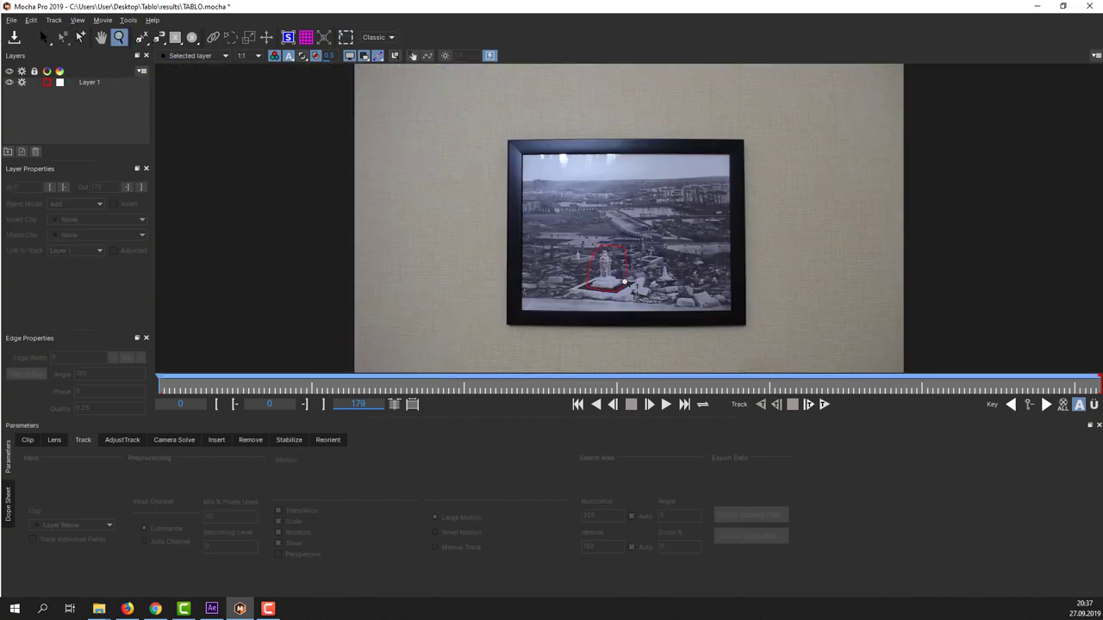
click(778, 404)
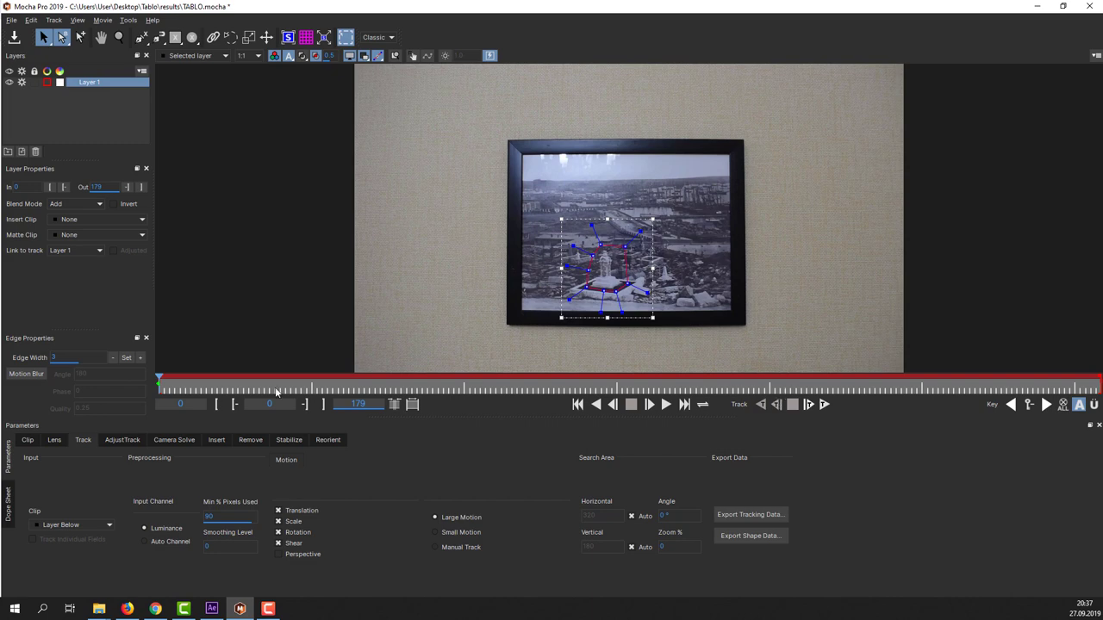
click(277, 555)
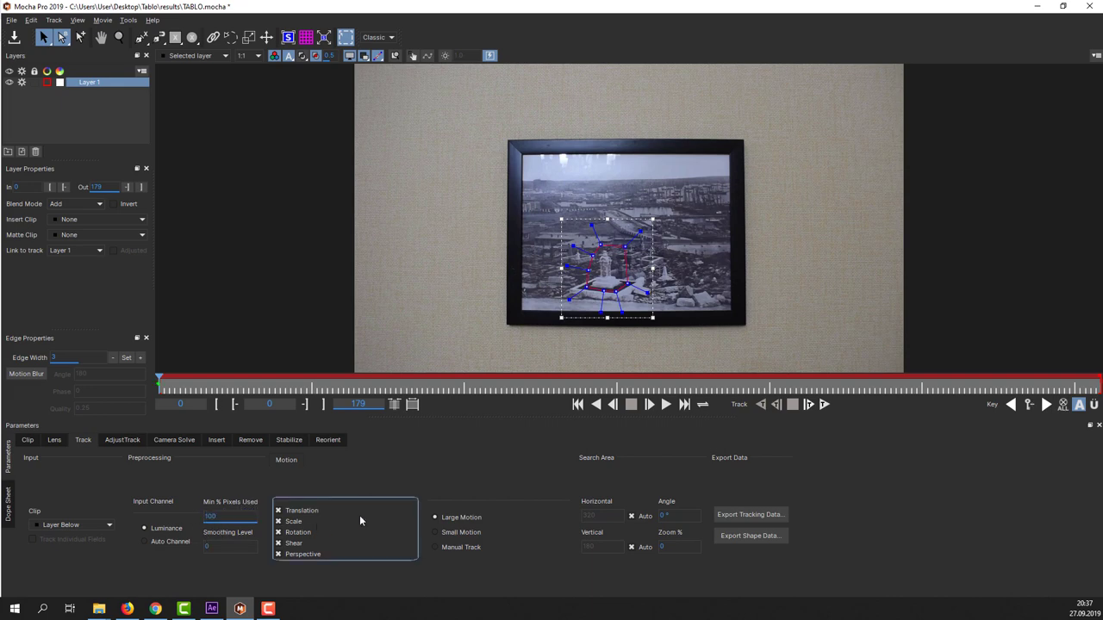
Track Layer 1's spline forward across frames 0–179 and reset the in point to frame 0
click(382, 201)
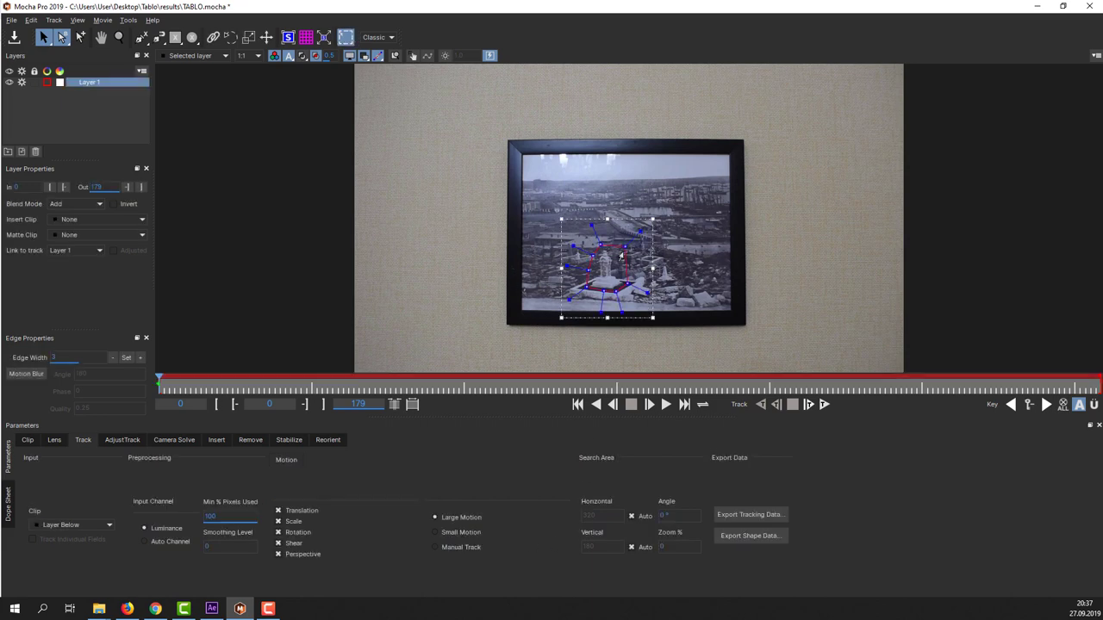
click(825, 405)
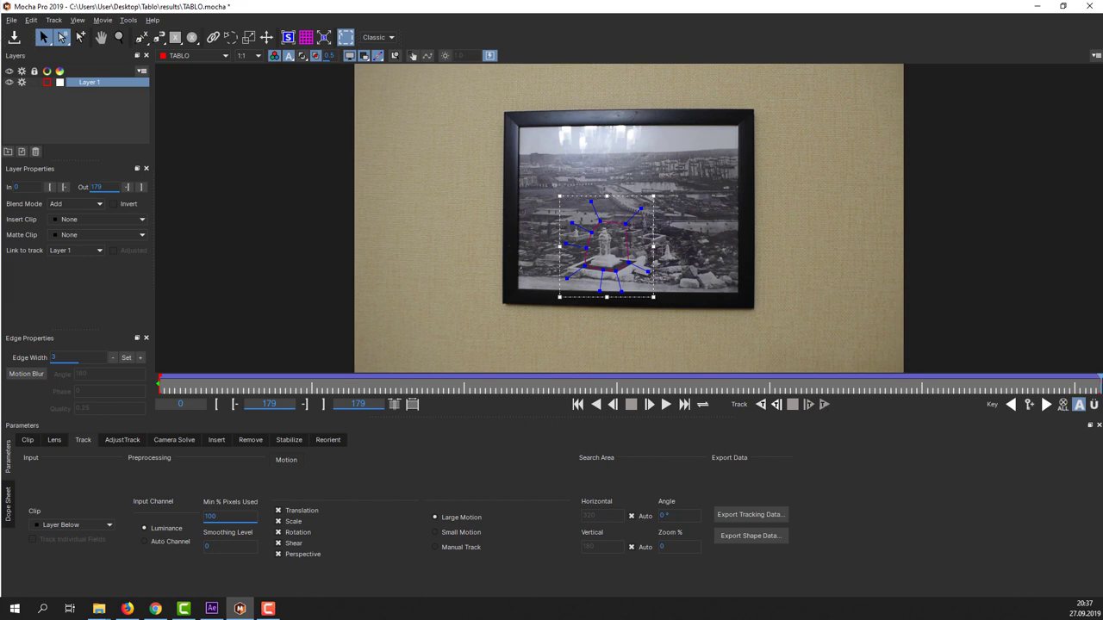
click(1055, 393)
drag(1060, 383, 159, 384)
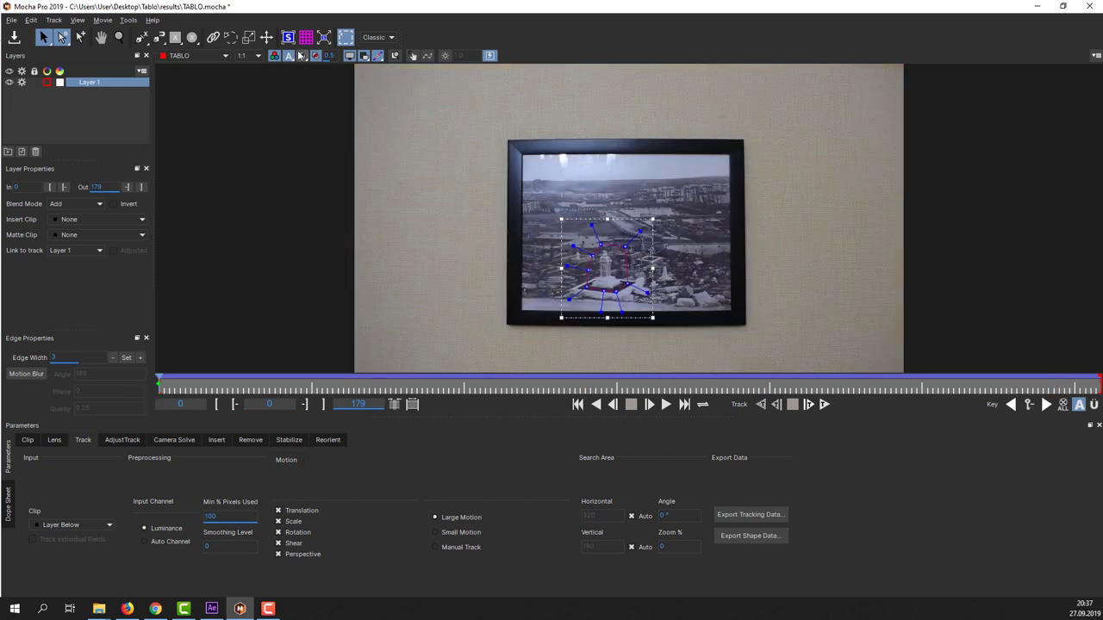
key(ctrl+t)
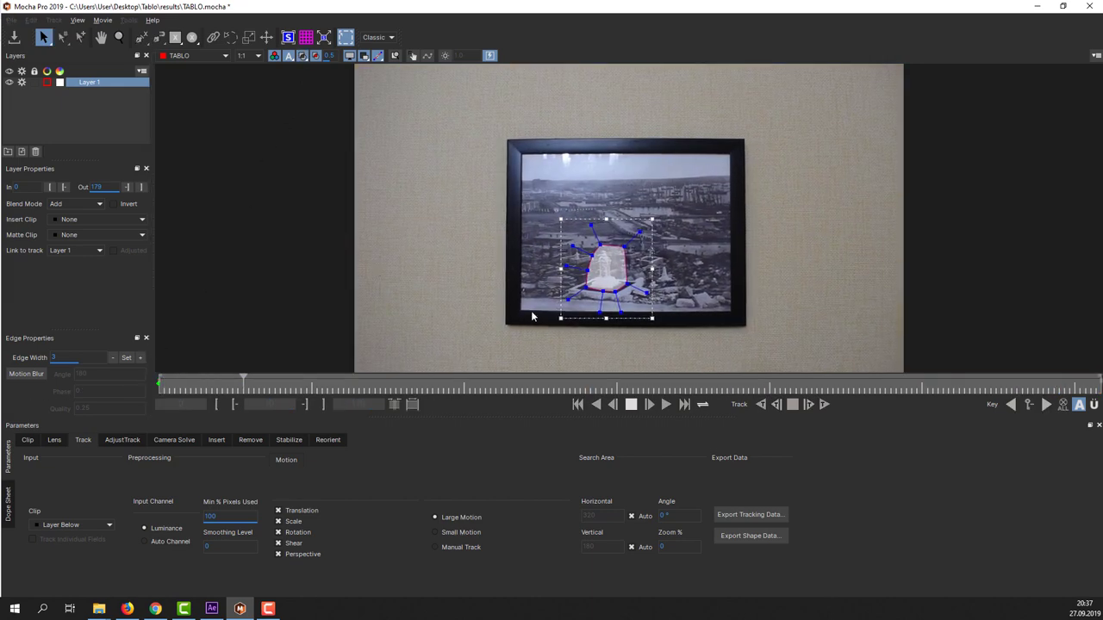
key(grave)
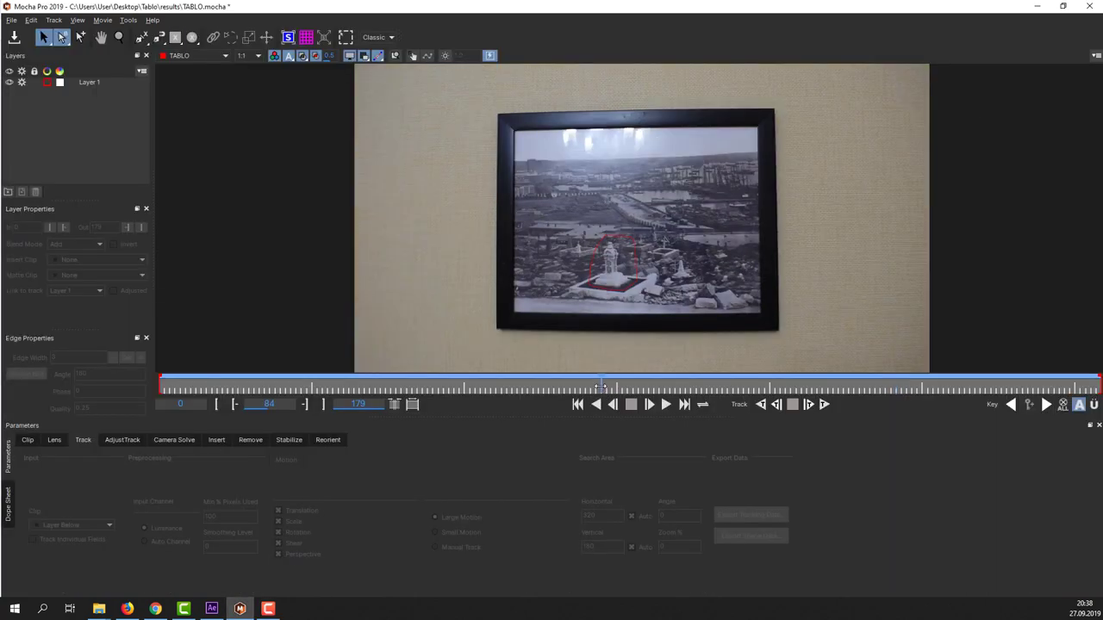
click(234, 404)
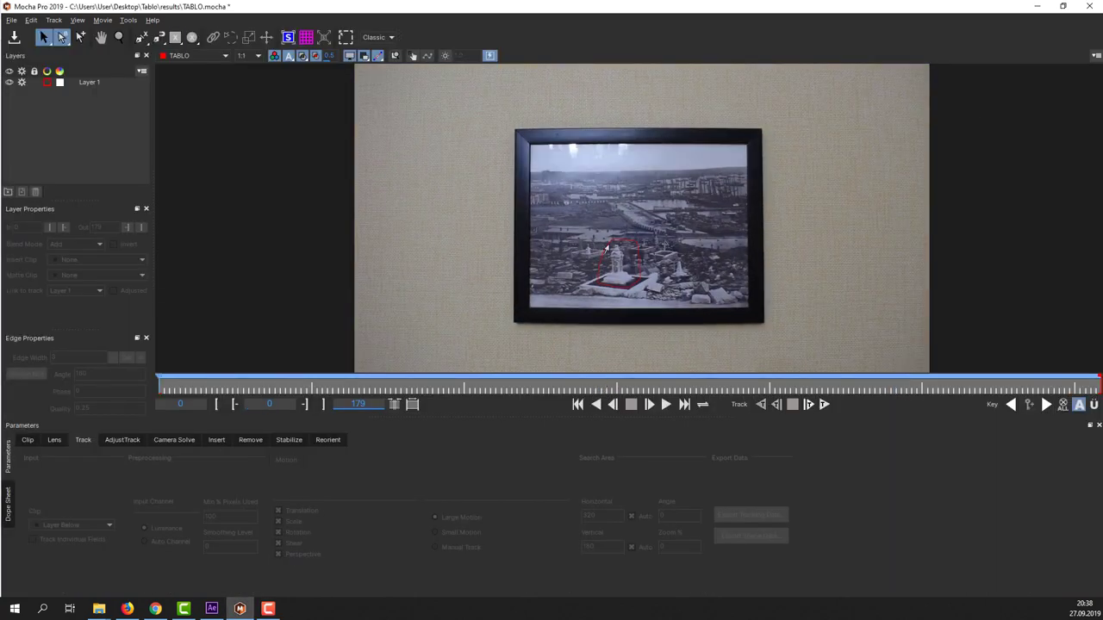
click(607, 249)
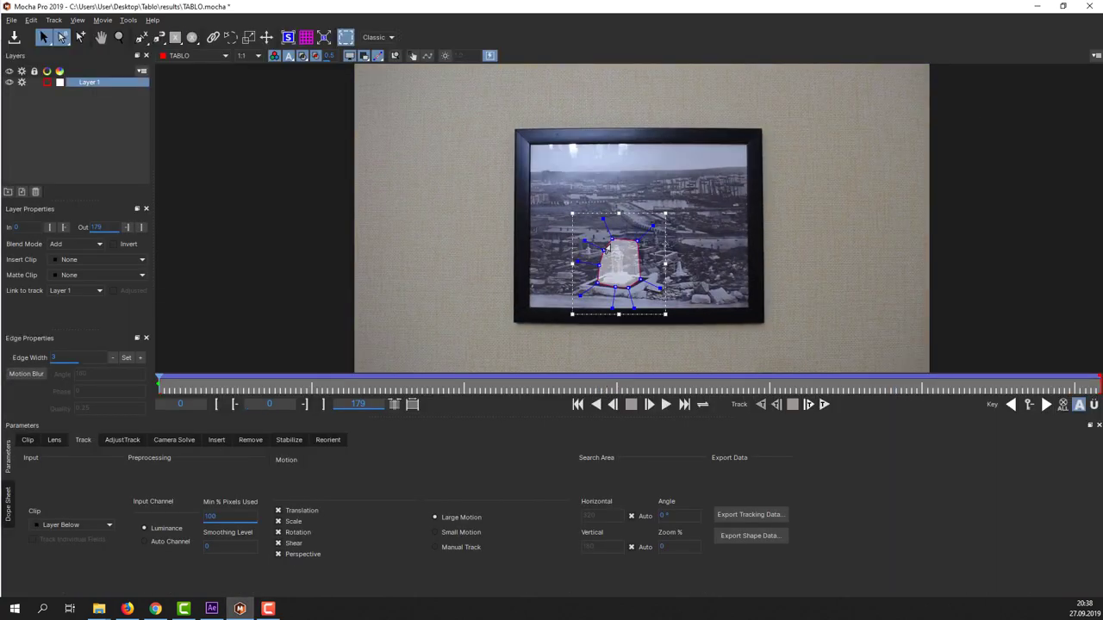
Copy Layer 1's track to the clipboard as After Effects Corner Pin [supports motion blur] data
click(737, 516)
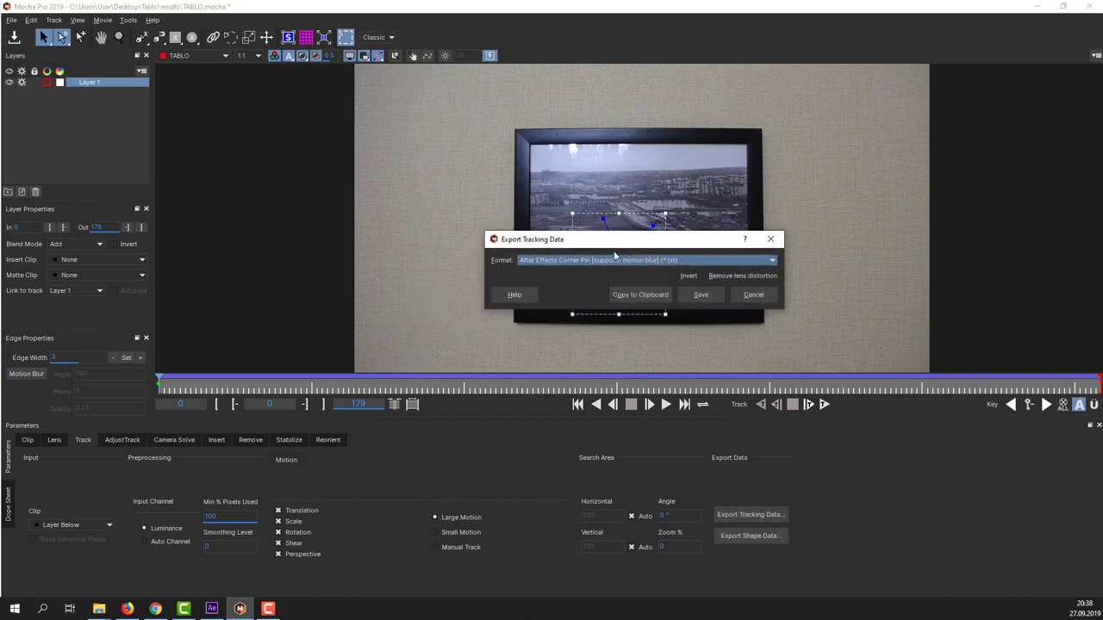
click(597, 261)
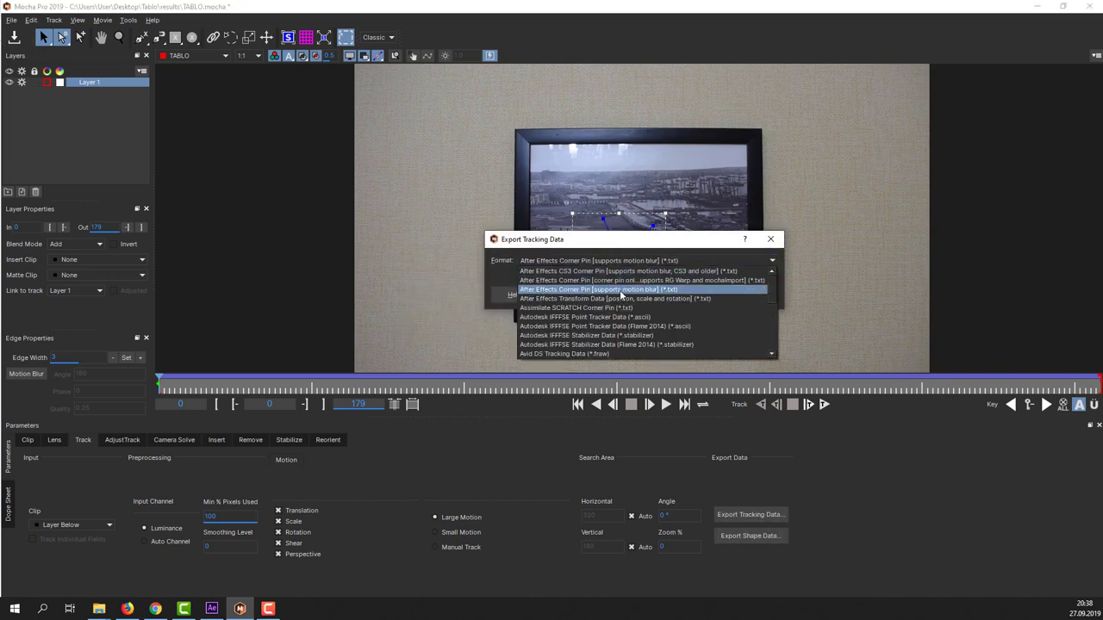
click(562, 291)
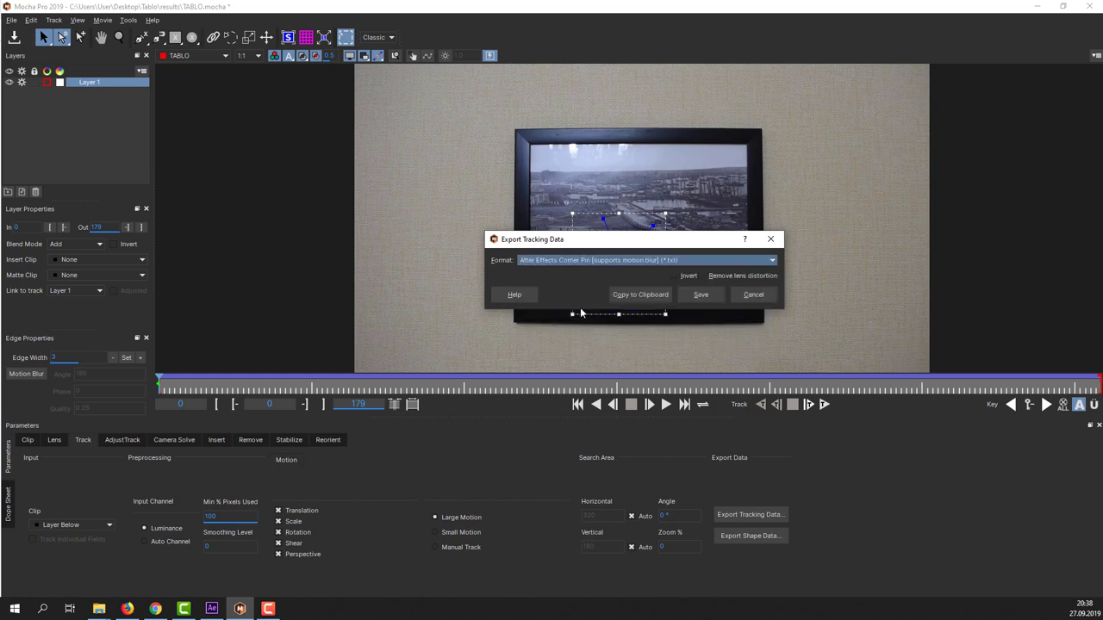
click(640, 296)
Add a new Null Object layer to the TABLO composition
click(221, 608)
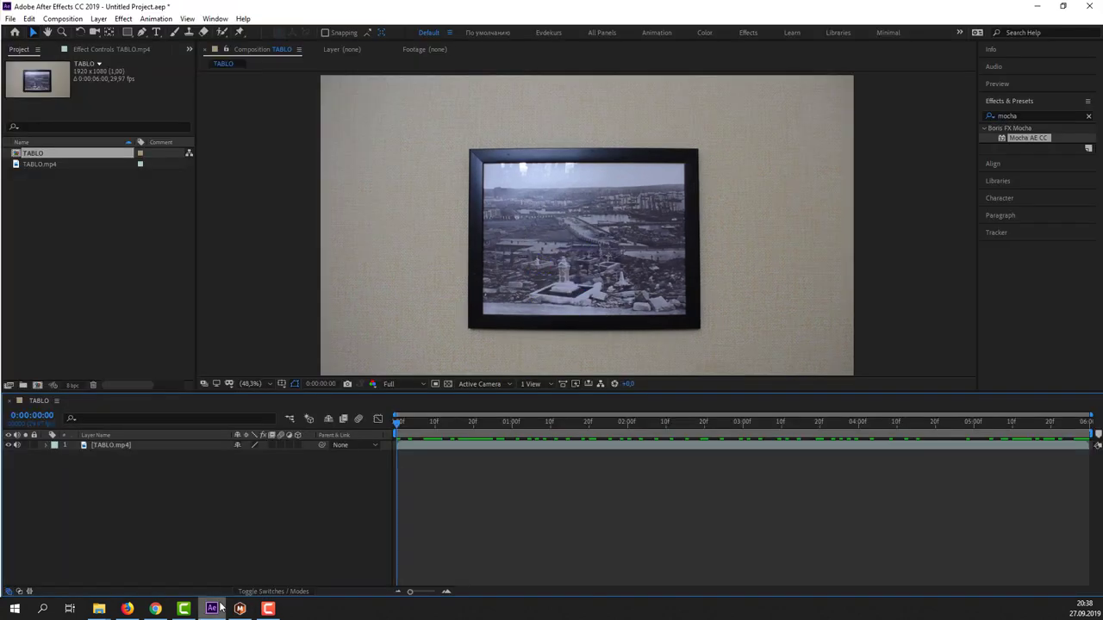
right_click(109, 464)
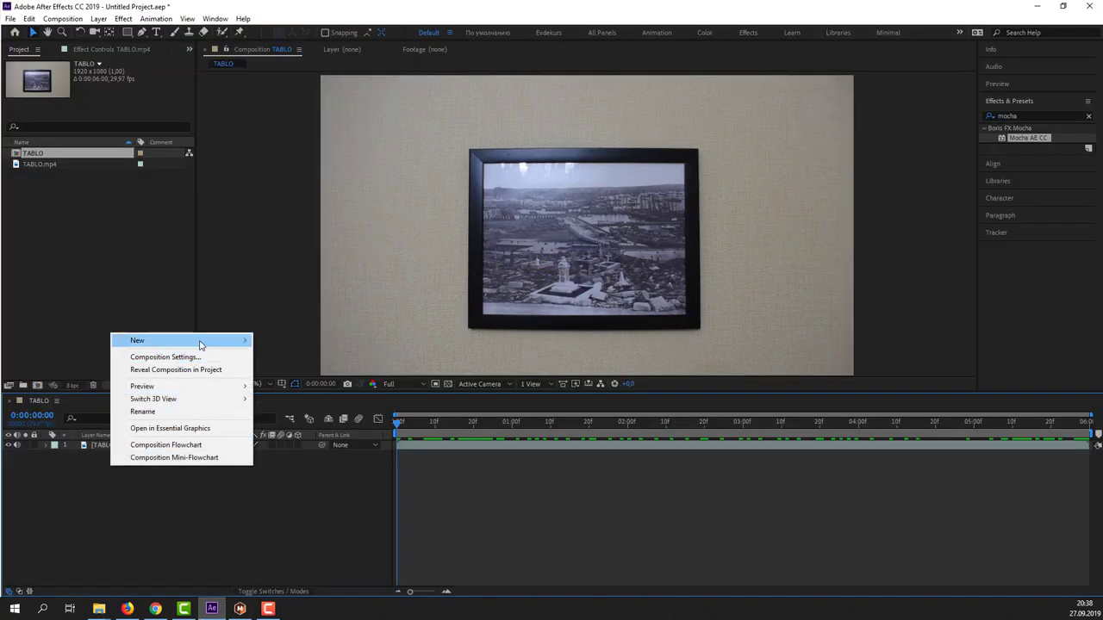
mouse_move(200, 343)
click(287, 408)
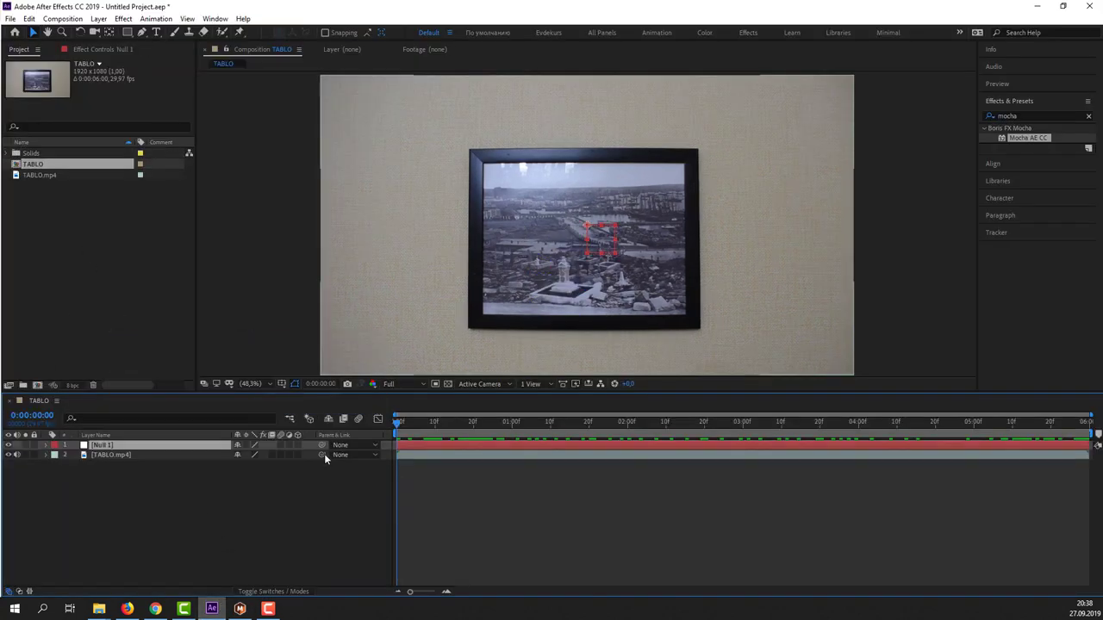
Show the Anchor Point Mover panel and shift the null's box leftward over the photo
scroll(678, 276, up, 5)
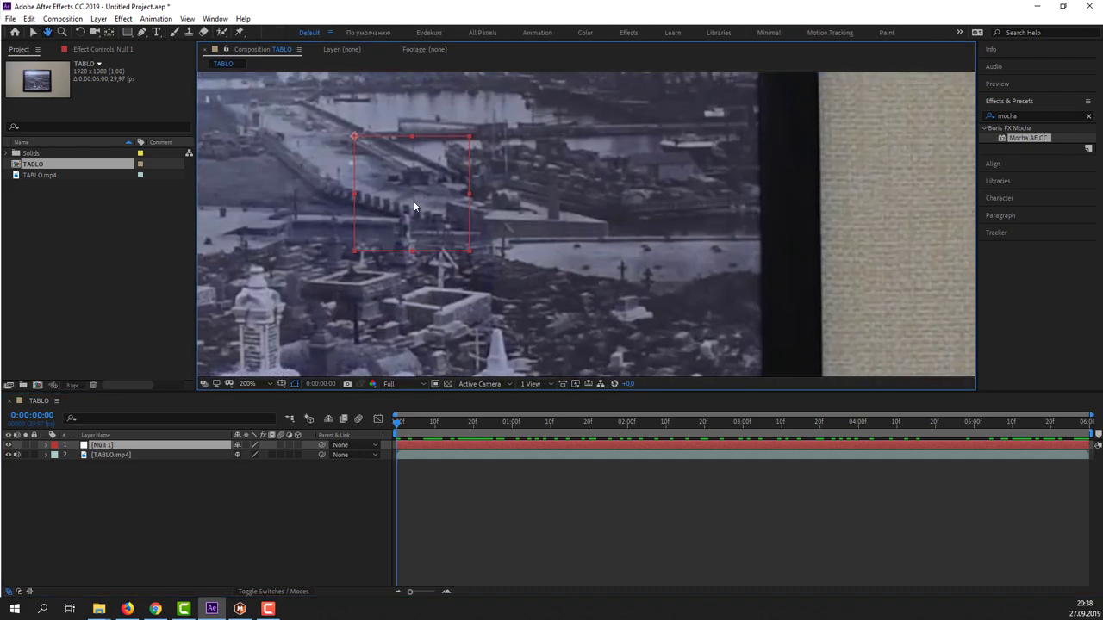
click(215, 18)
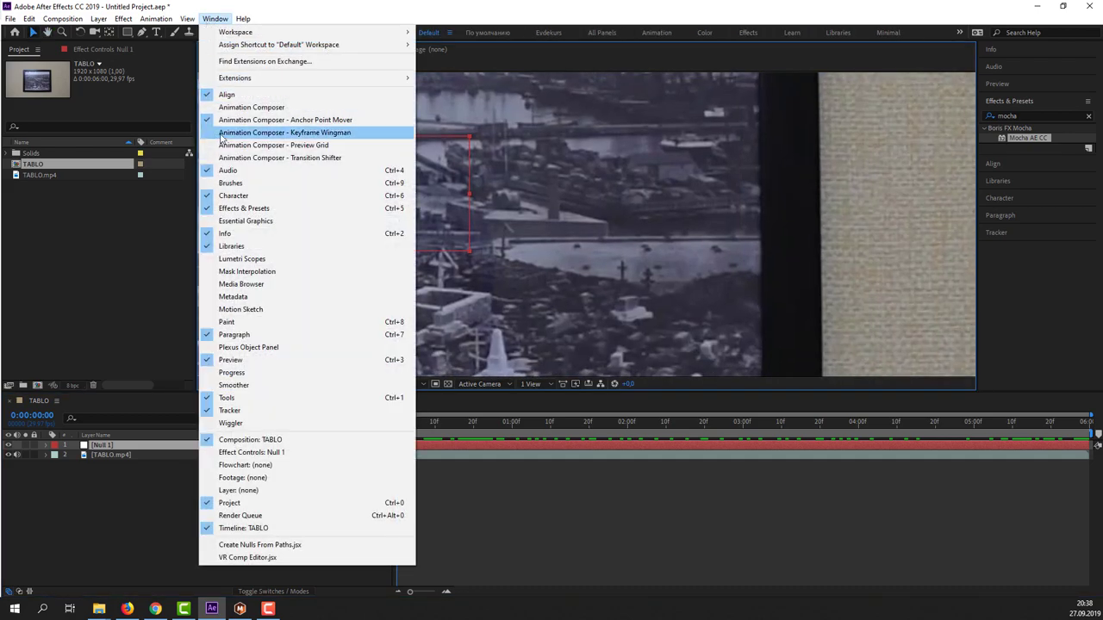
click(301, 127)
click(215, 18)
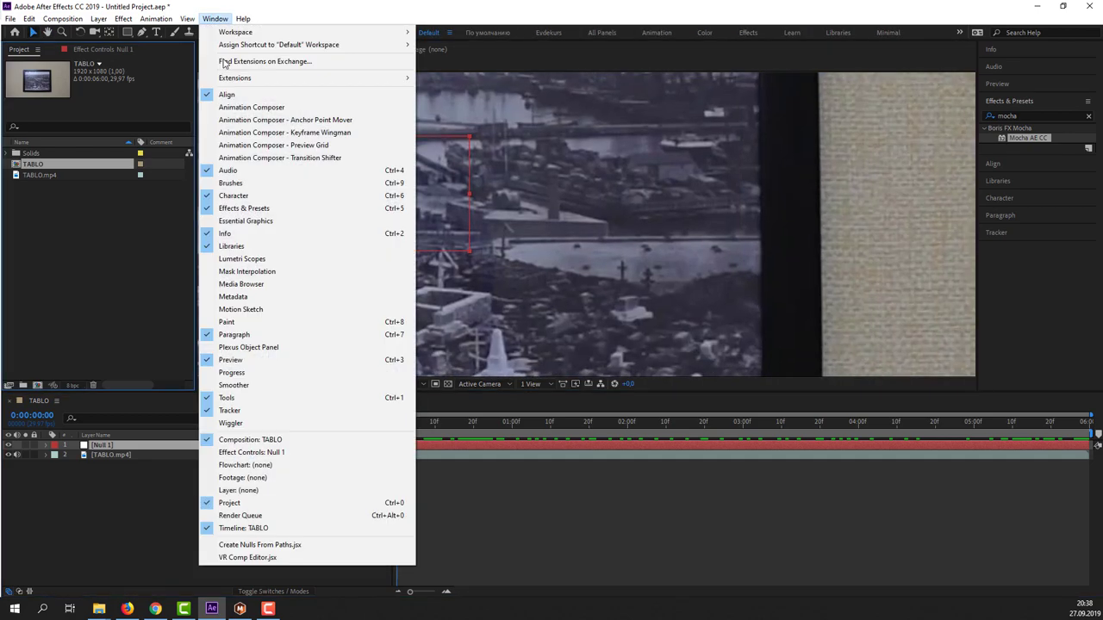
click(244, 122)
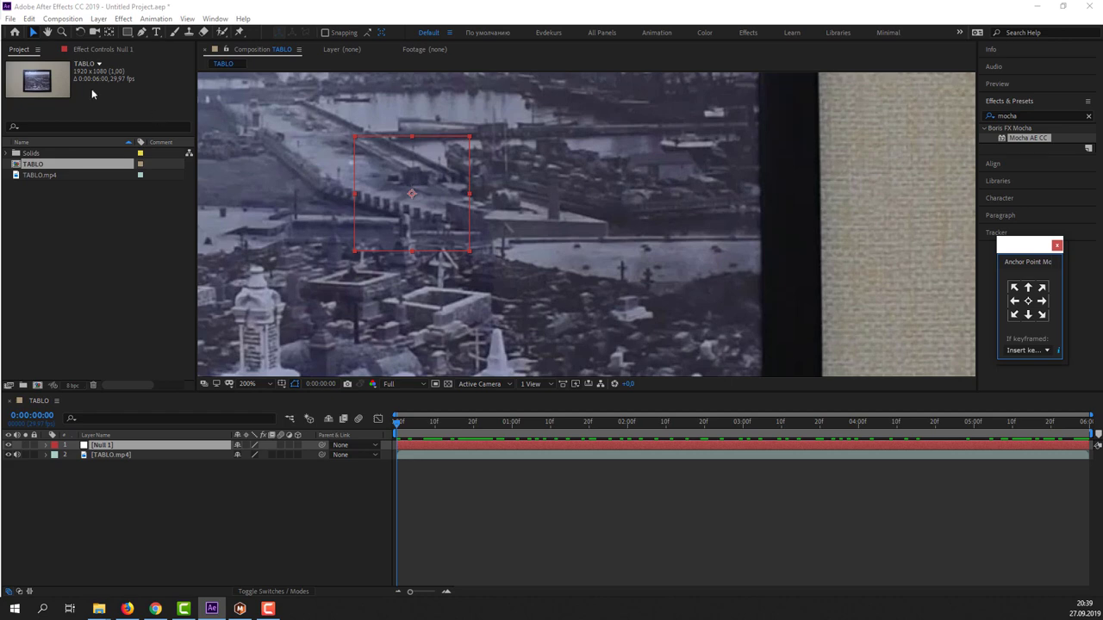
scroll(541, 236, down, 4)
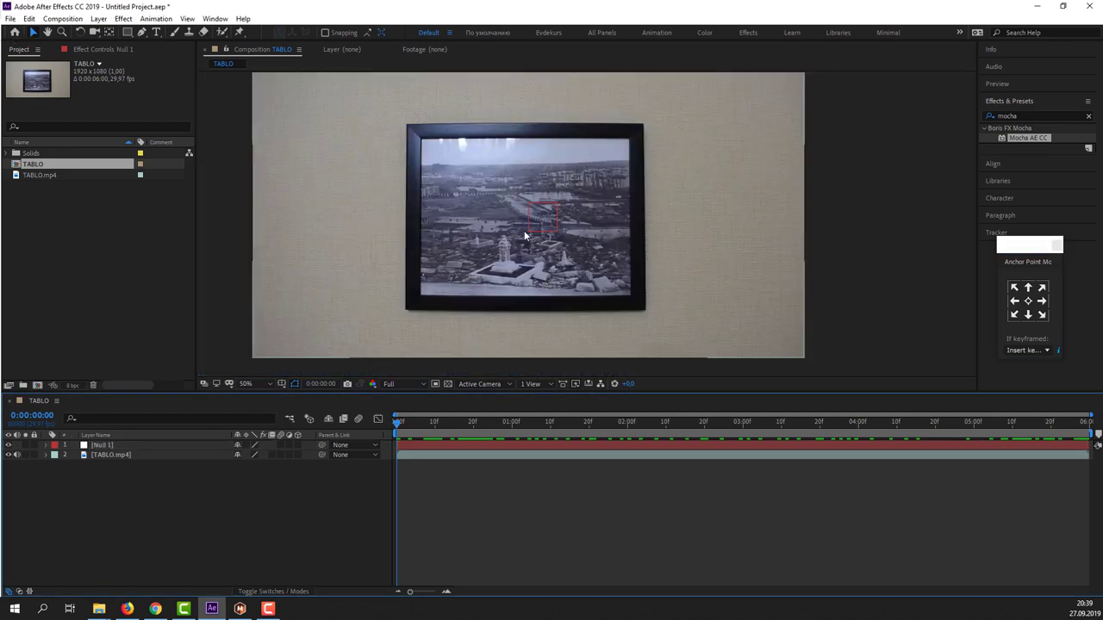
drag(541, 235, 511, 232)
Paste the Mocha corner pin tracking data onto Null 1 and scrub to check it follows
click(119, 510)
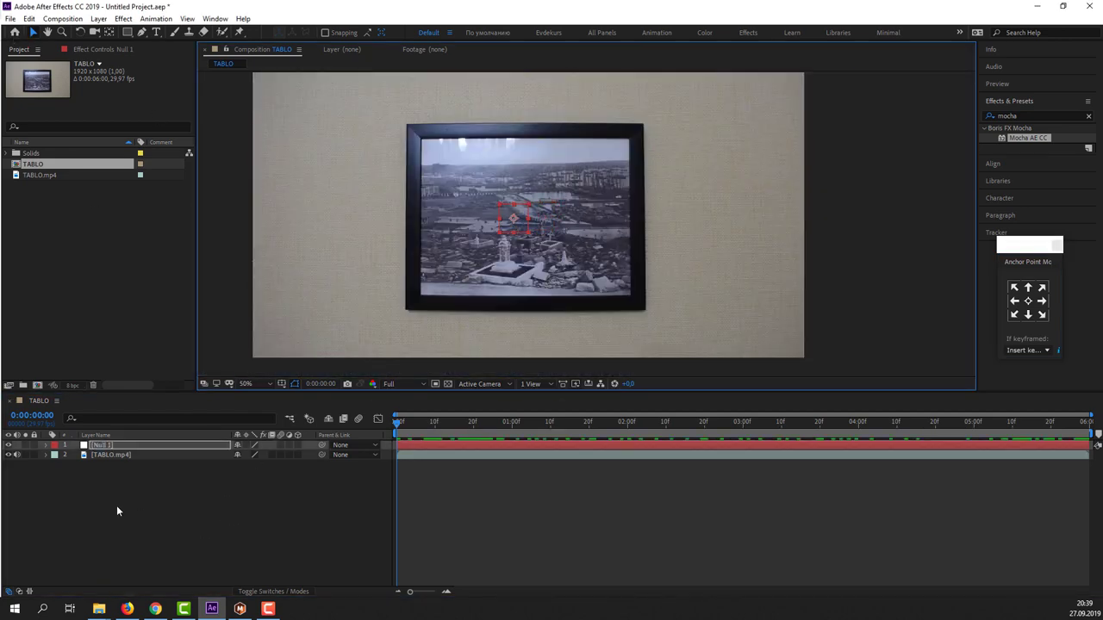
click(105, 446)
click(33, 19)
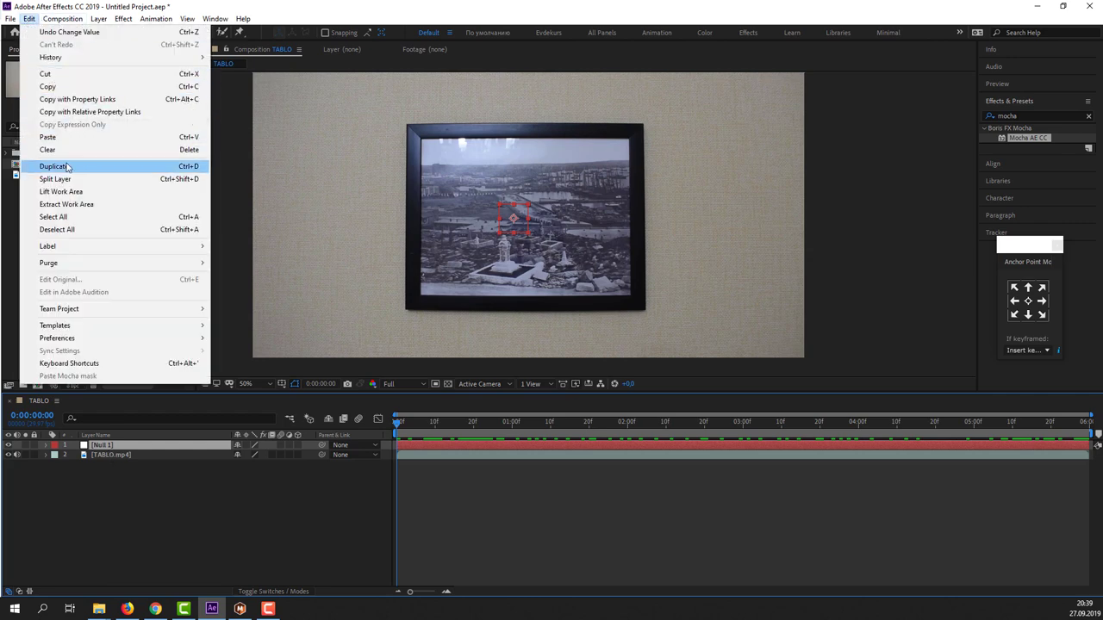
click(68, 138)
click(208, 494)
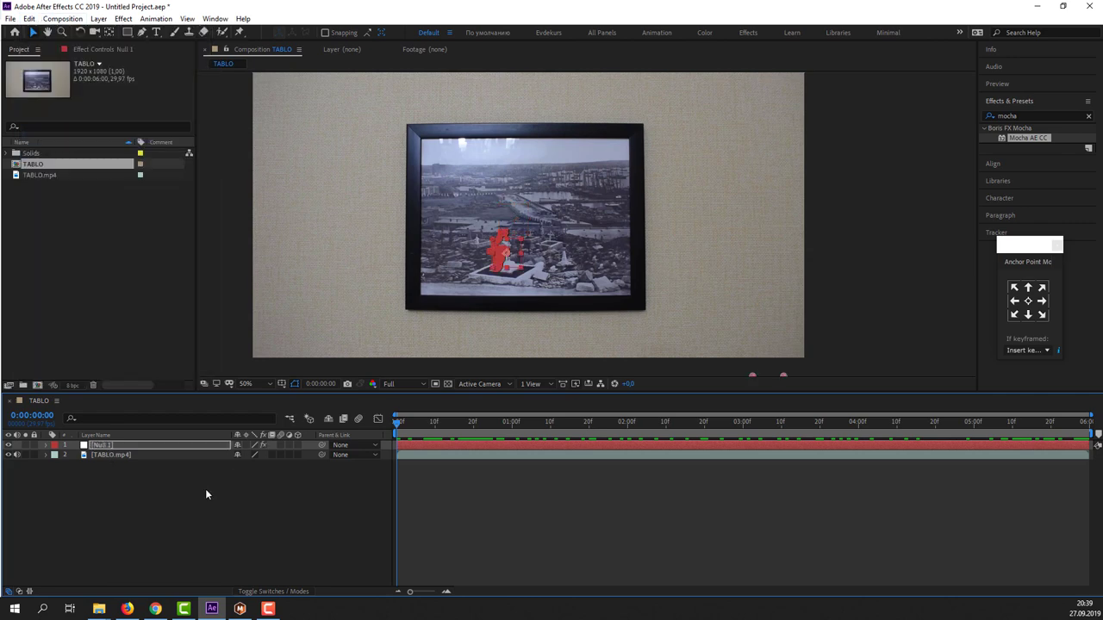
mouse_move(428, 427)
mouse_down()
mouse_move(866, 412)
mouse_move(729, 390)
mouse_move(1076, 399)
mouse_move(199, 404)
mouse_up()
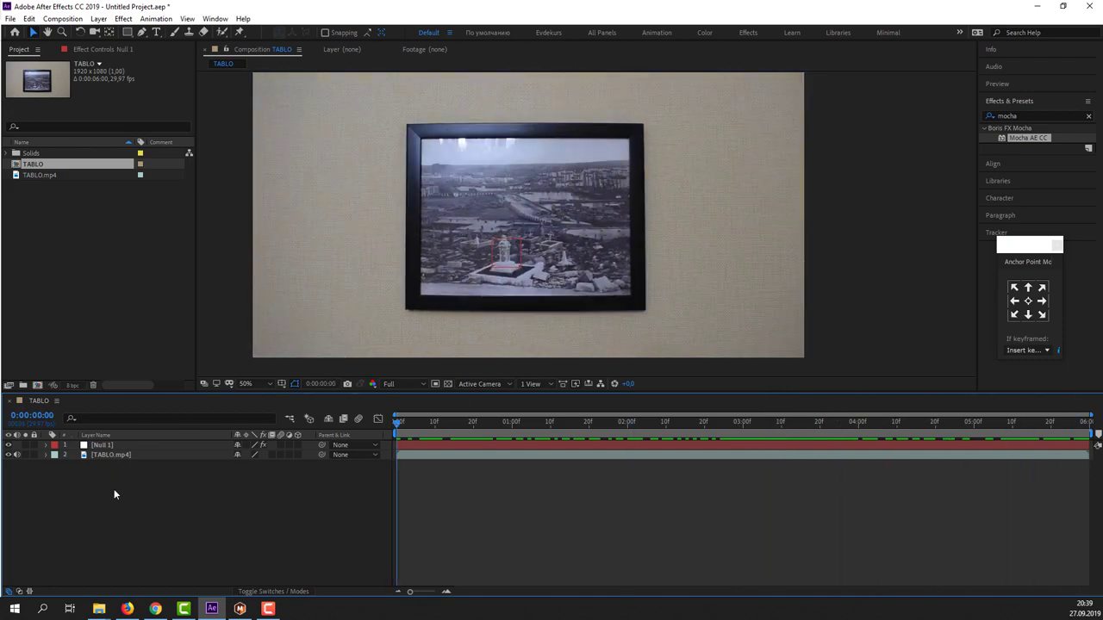
click(138, 345)
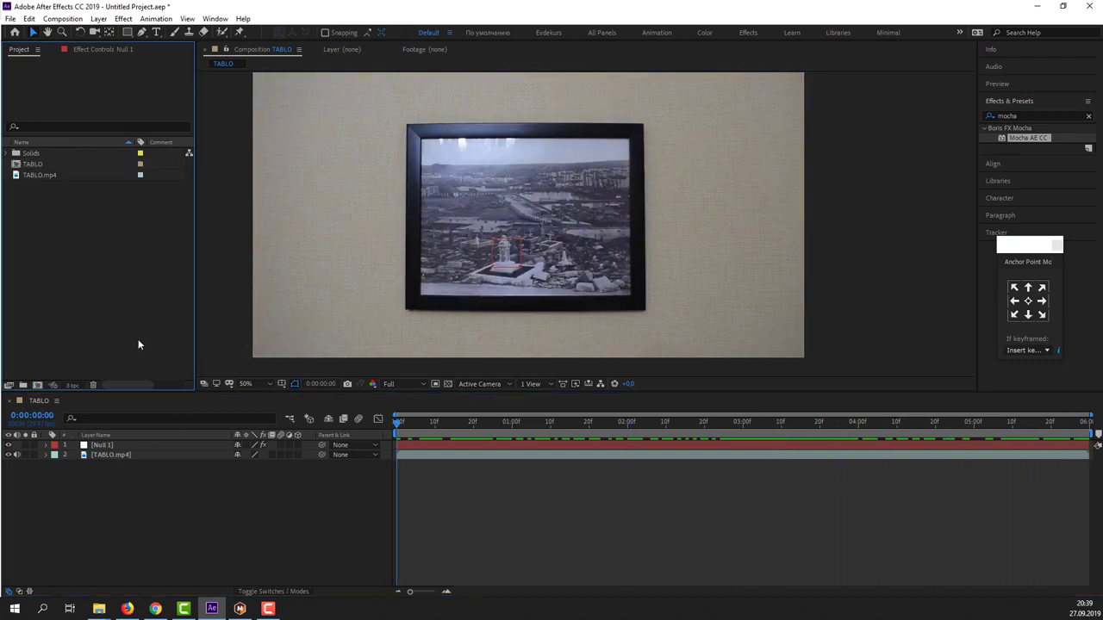
Import the snowflake clip 01.mov into the project
double_click(131, 226)
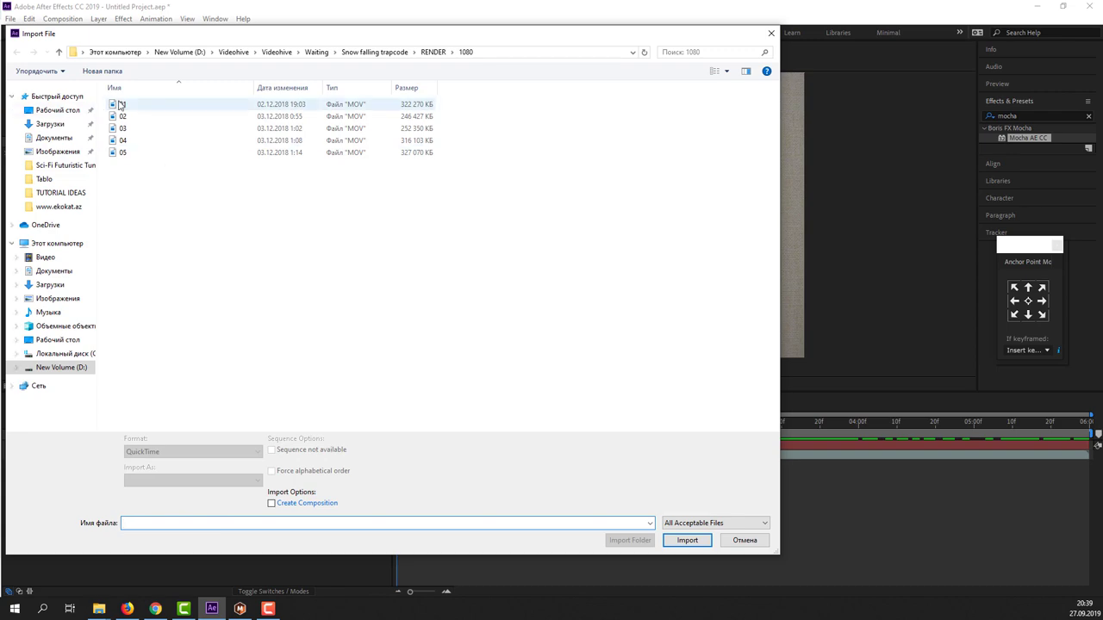
click(121, 104)
click(677, 548)
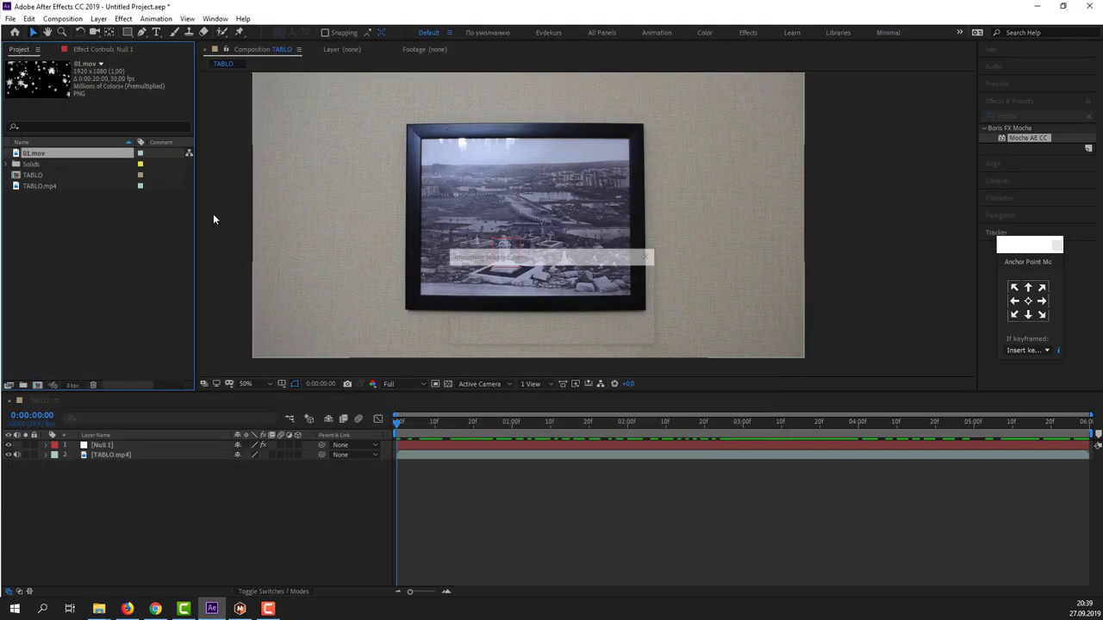
Preview 01.mov in its footage viewer with the transparency grid, then return to TABLO
double_click(58, 154)
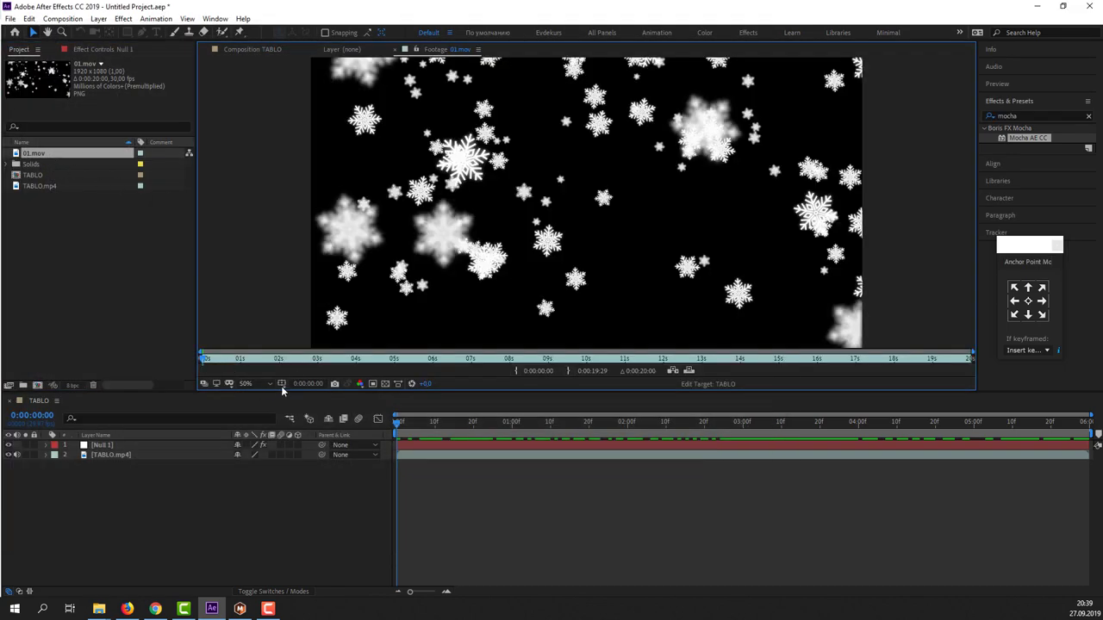
click(385, 384)
drag(203, 360, 411, 360)
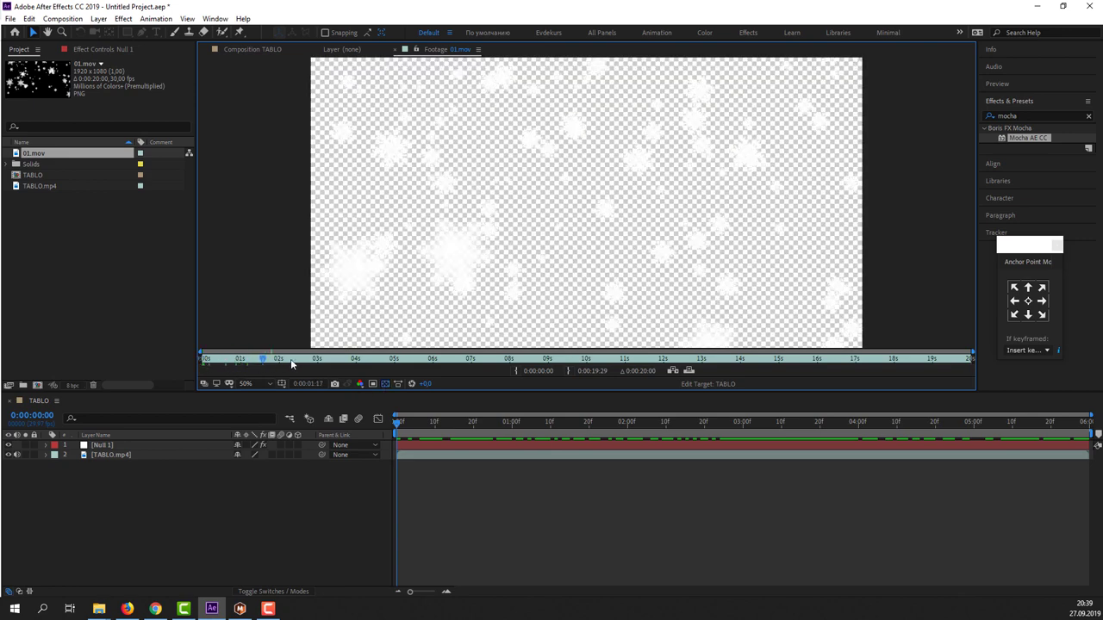
click(385, 384)
key(space)
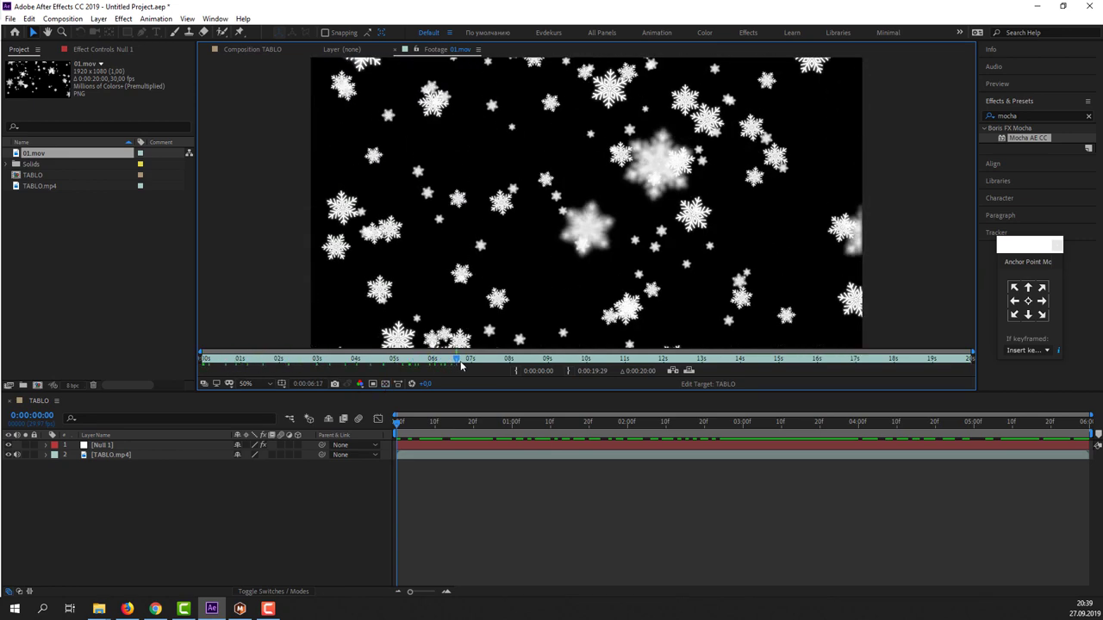
click(251, 49)
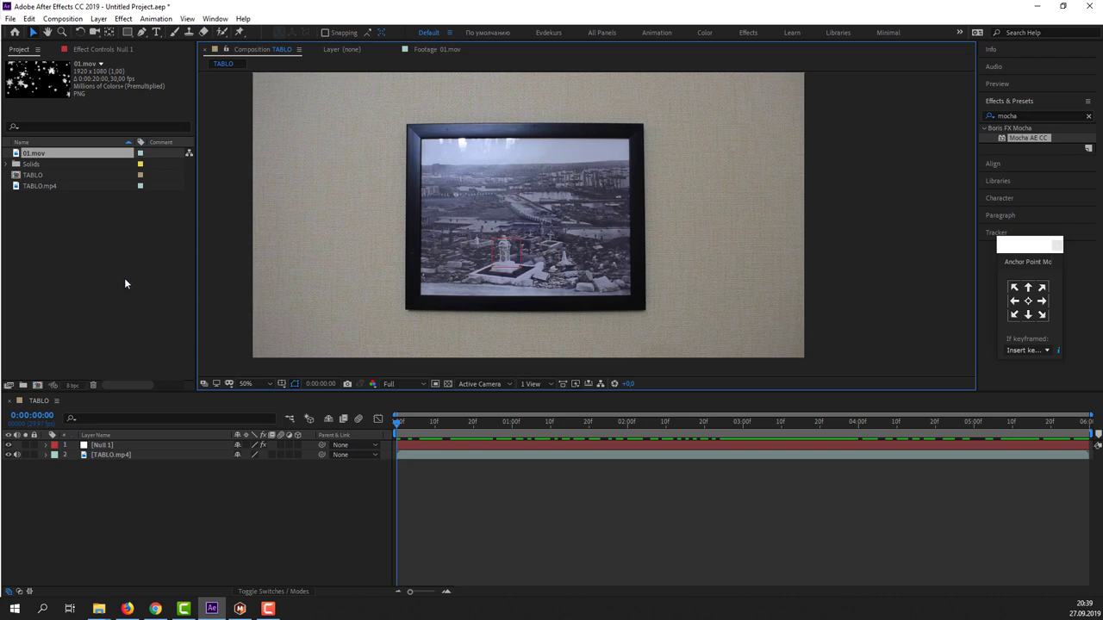
Put 01.mov on top of TABLO, scale it to 66% and move it down over the photo
mouse_move(38, 151)
mouse_down()
mouse_move(110, 435)
mouse_move(158, 448)
mouse_up()
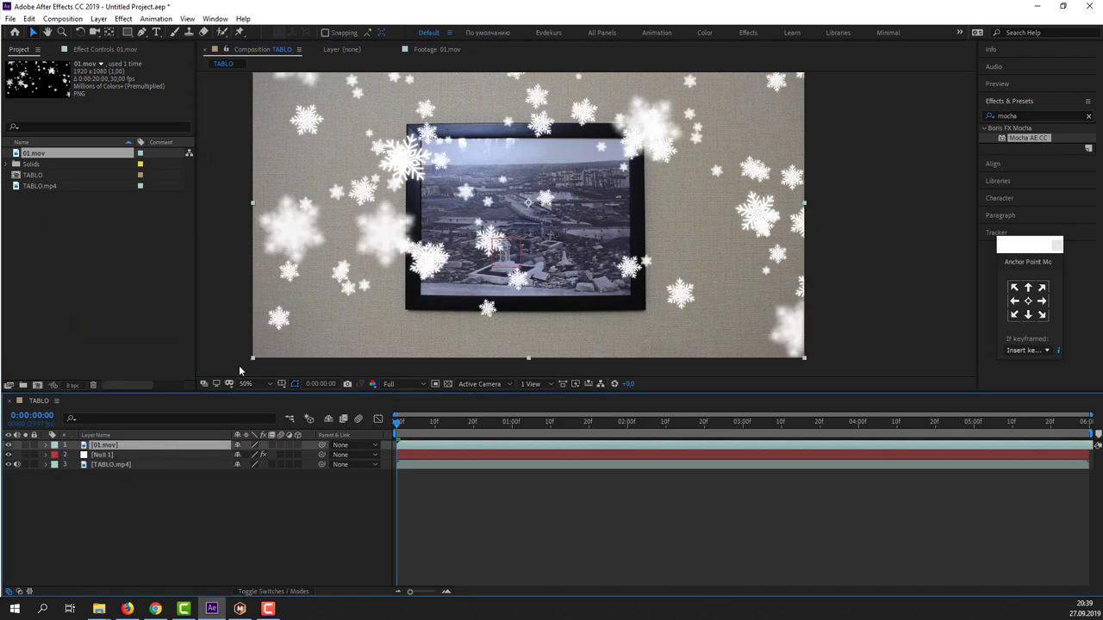
key(s)
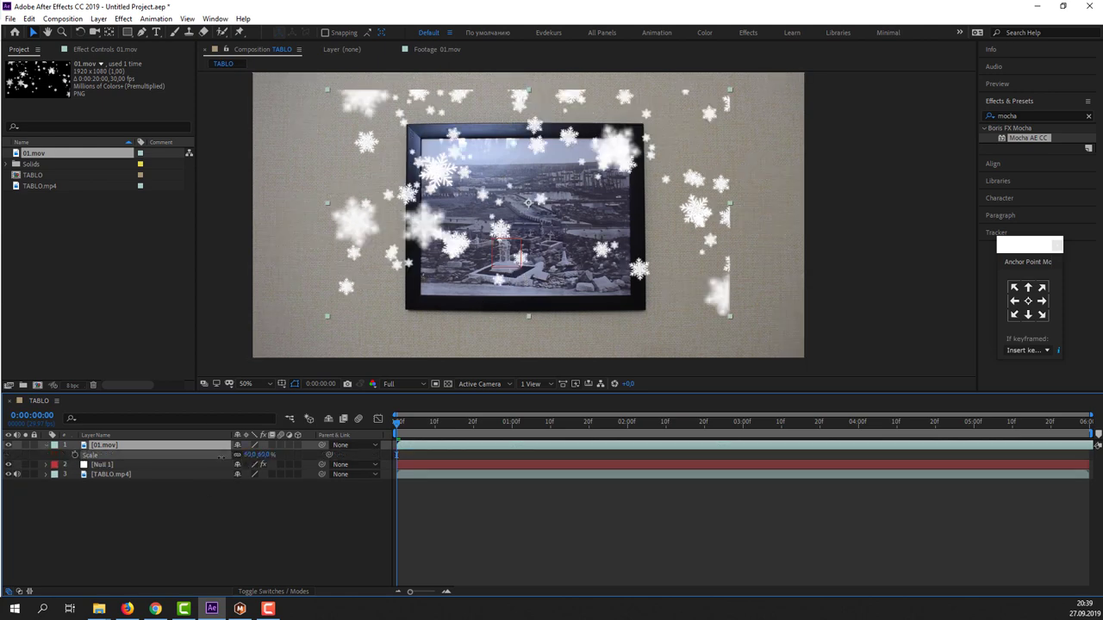
drag(251, 454, 235, 455)
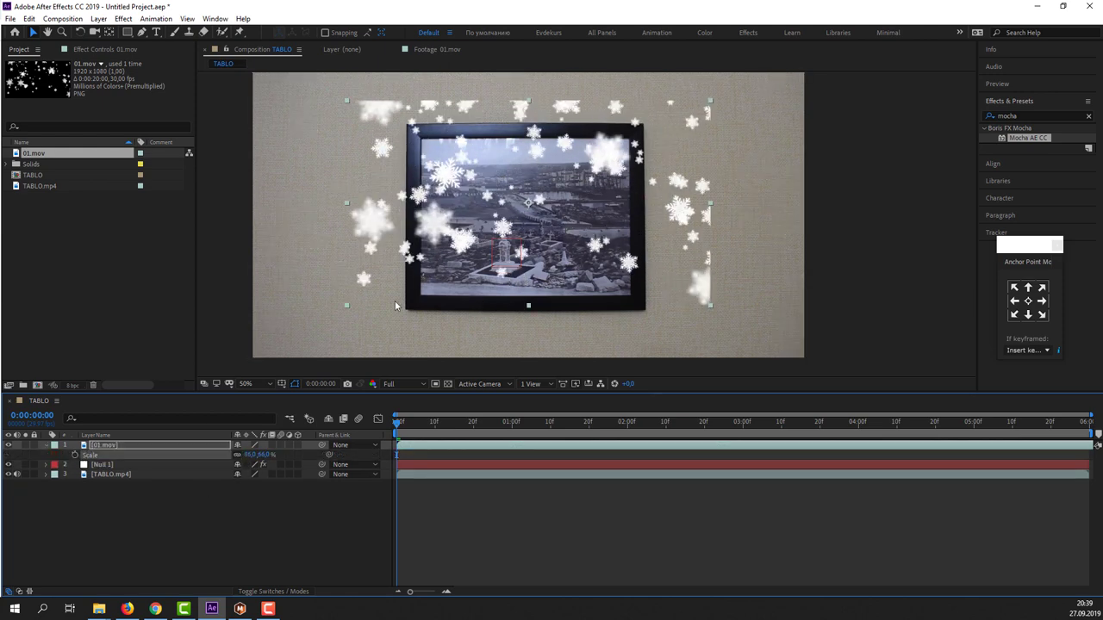
drag(482, 191, 481, 224)
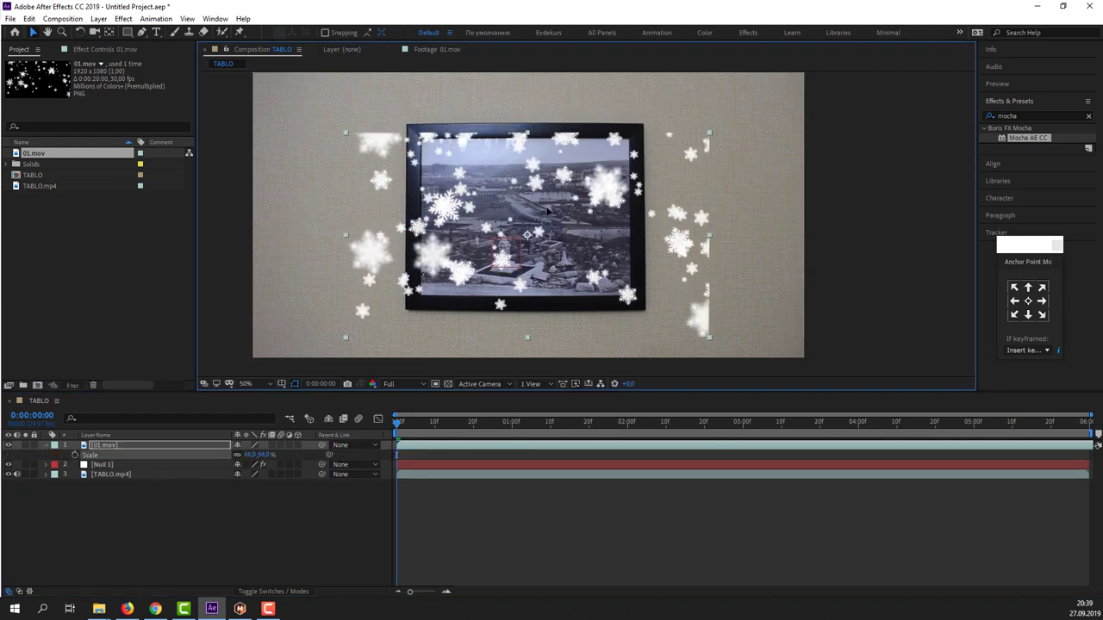
click(101, 449)
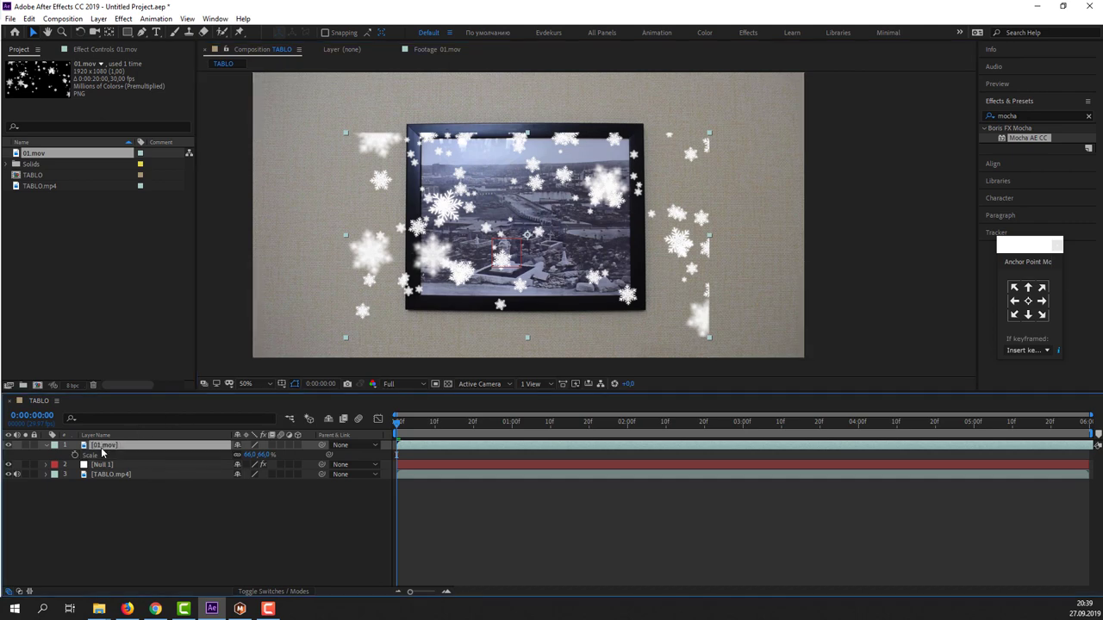
click(48, 454)
click(48, 446)
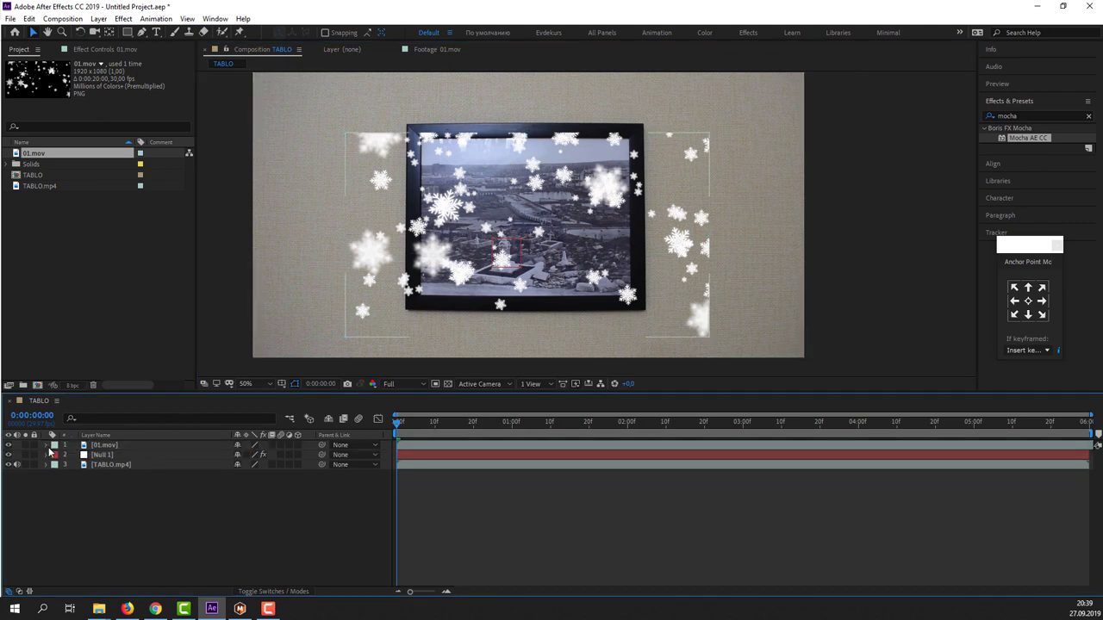
click(84, 446)
Draw a rectangular mask on 01.mov over the photo area, zooming in on it
click(142, 34)
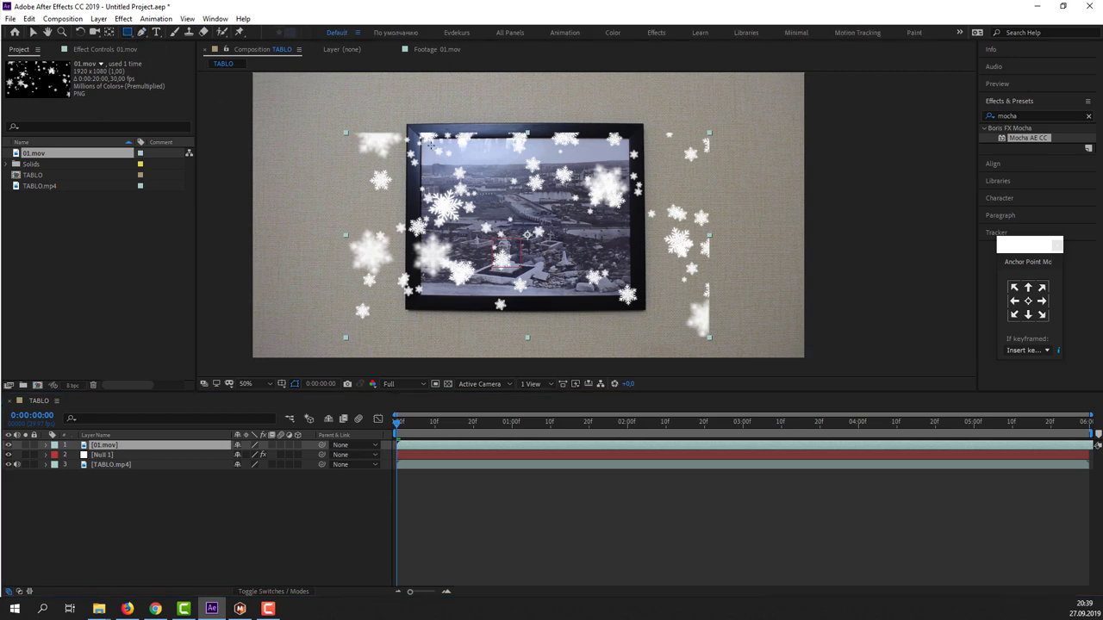
drag(420, 138, 621, 301)
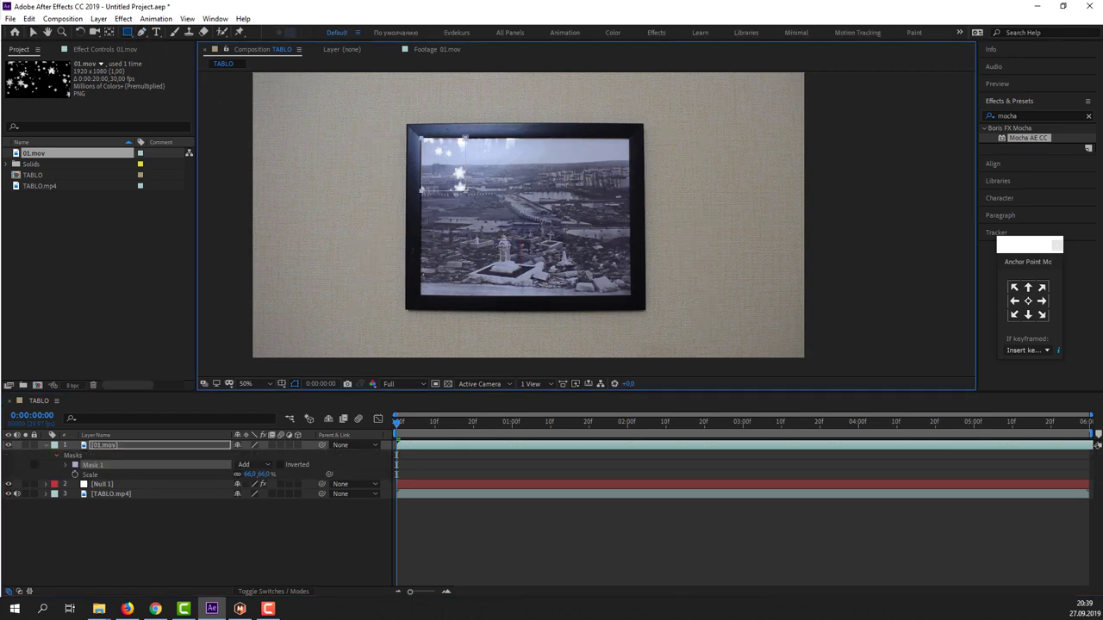
scroll(646, 264, up, 3)
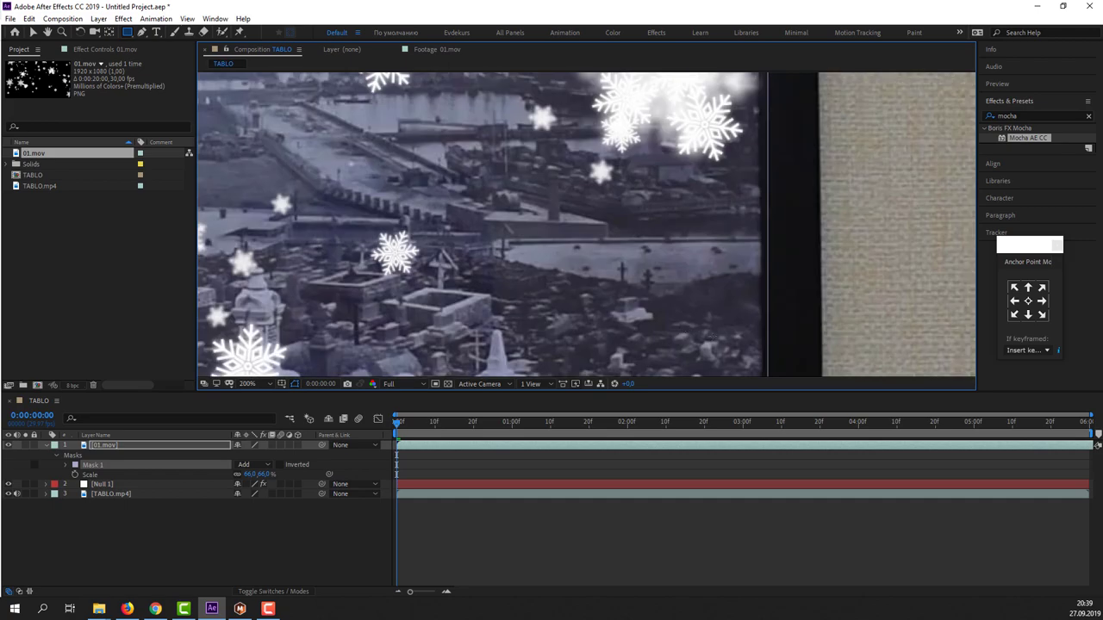
scroll(646, 264, up, 2)
scroll(646, 264, up, 1)
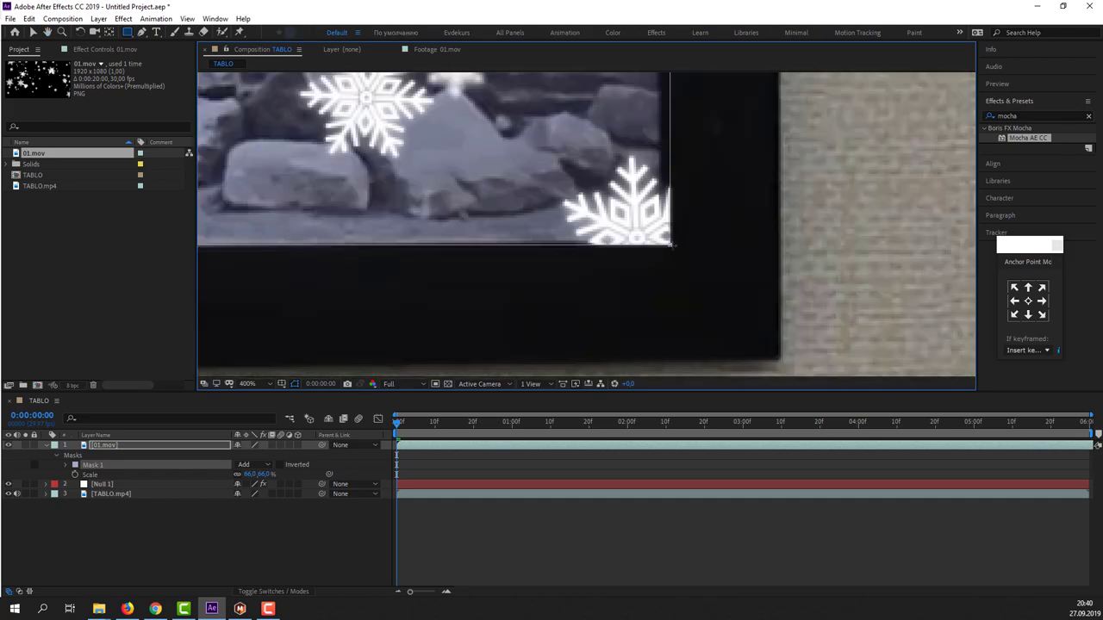
Pull the mask's bottom-right corner onto the photo's bottom-right corner
click(32, 32)
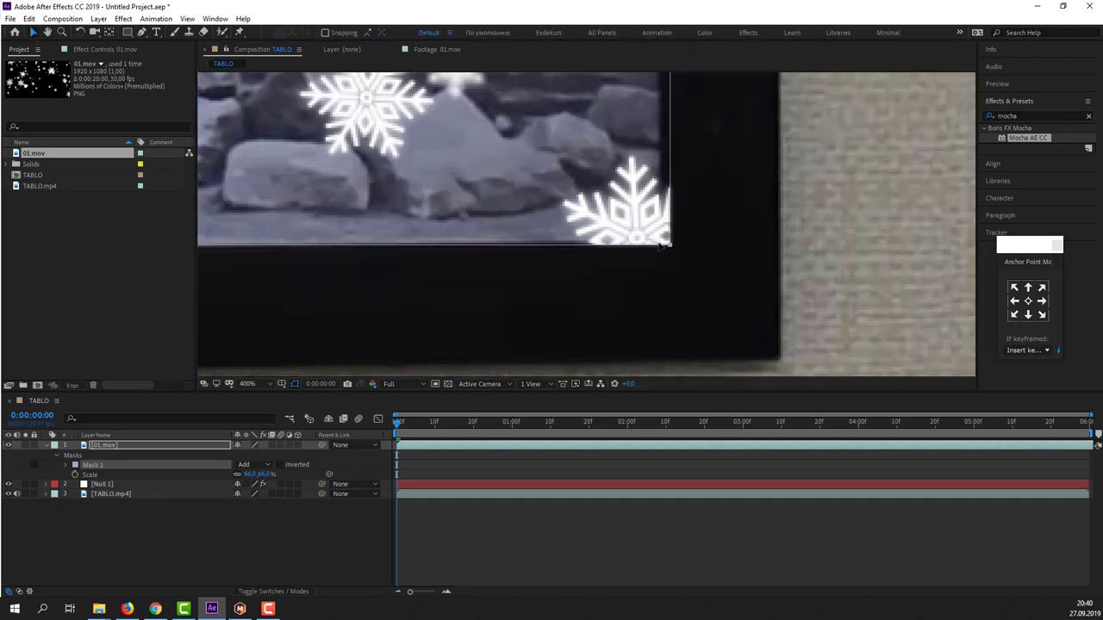
drag(673, 247, 645, 228)
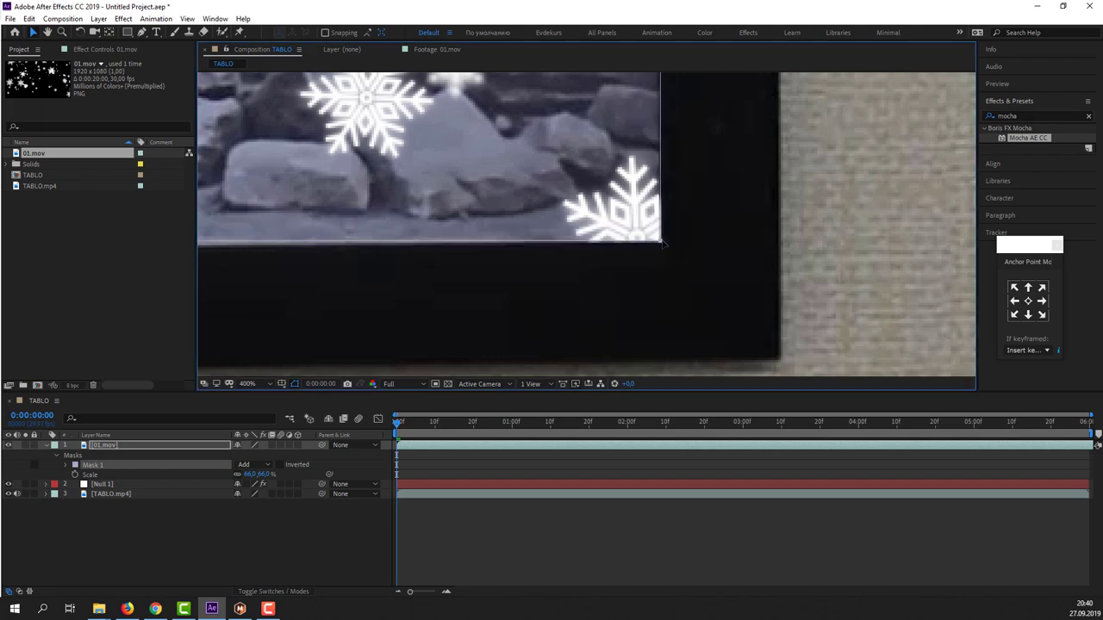
scroll(663, 244, down, 2)
scroll(655, 254, down, 2)
scroll(642, 263, up, 2)
scroll(632, 273, up, 2)
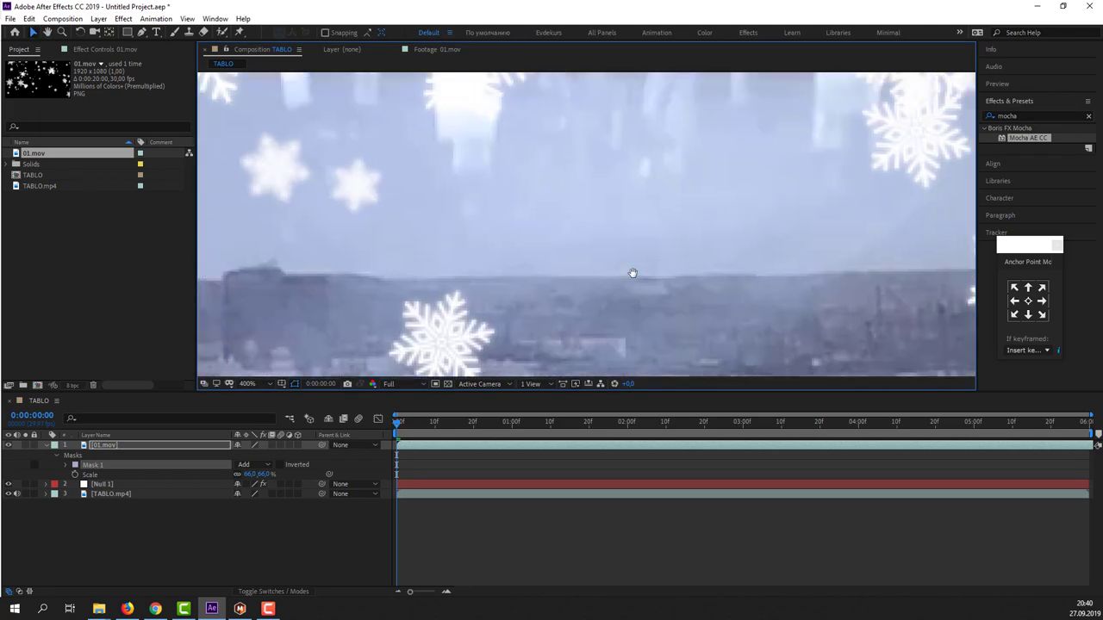
scroll(632, 273, down, 2)
scroll(500, 239, up, 2)
Align the mask's top-left corner with the photo, then fit the composition in the viewer
drag(430, 214, 437, 224)
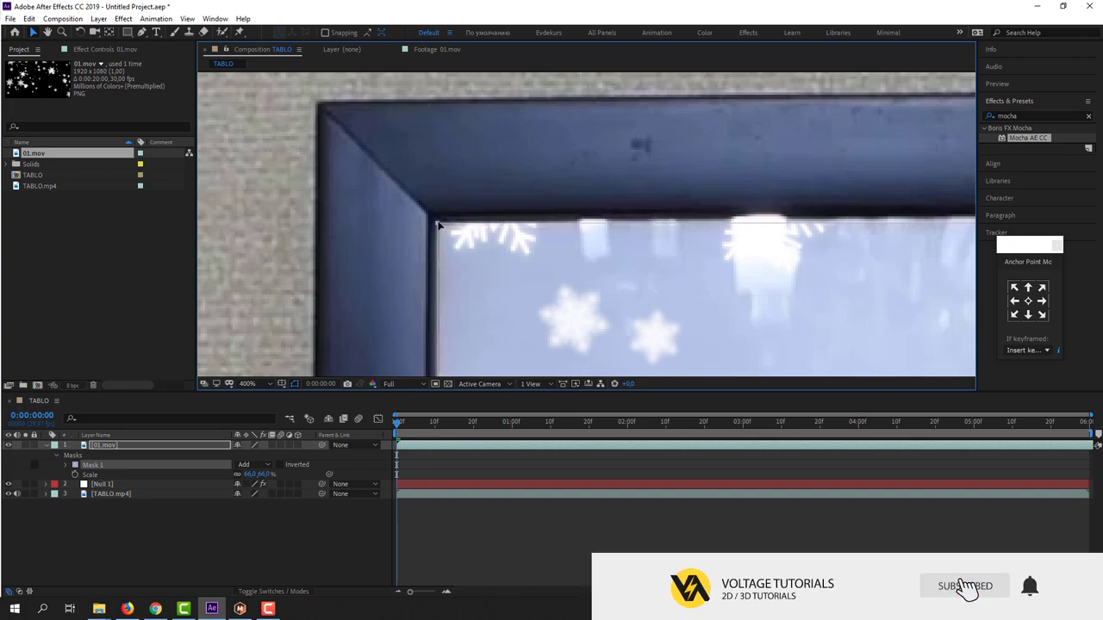
scroll(443, 286, down, 2)
scroll(443, 285, down, 2)
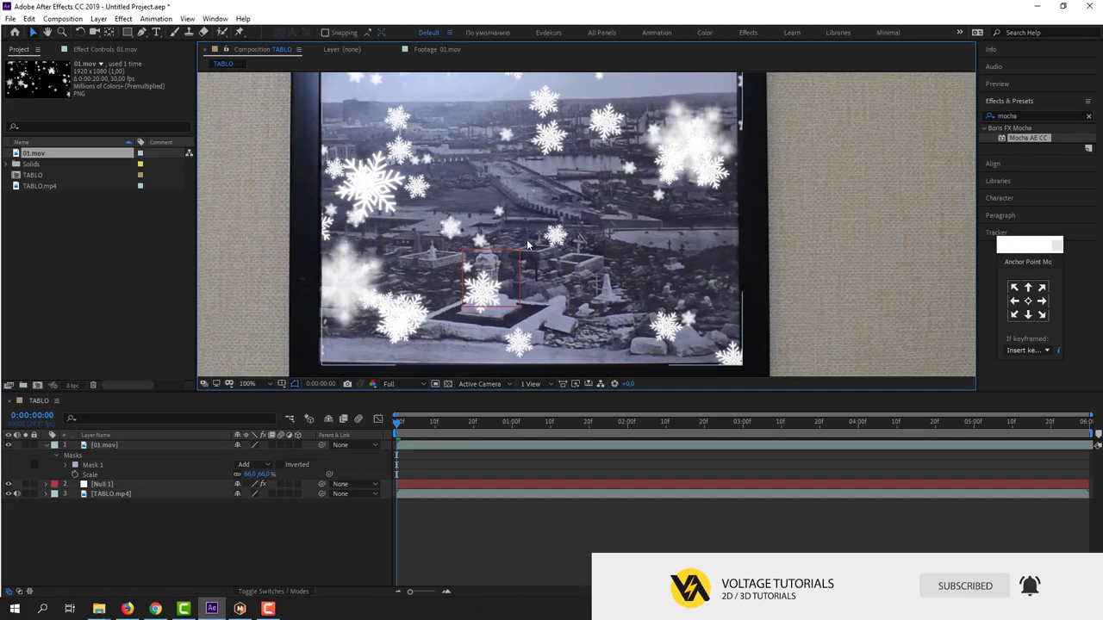
scroll(345, 327, down, 2)
click(245, 384)
click(265, 407)
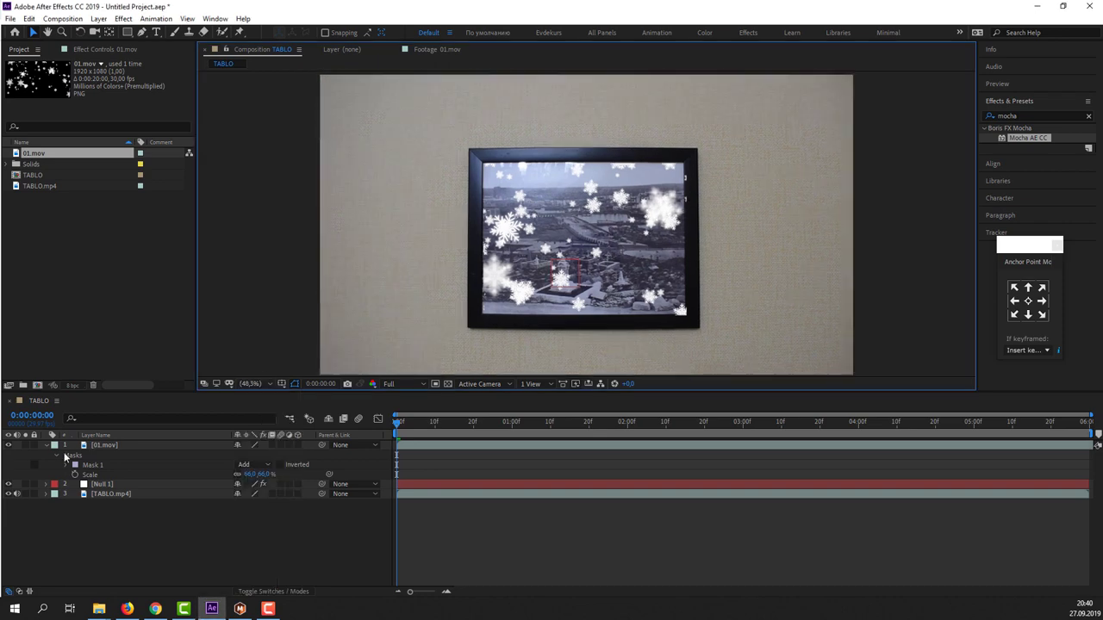
Parent the 01.mov layer to Null 1 and preview the result
click(47, 446)
click(105, 446)
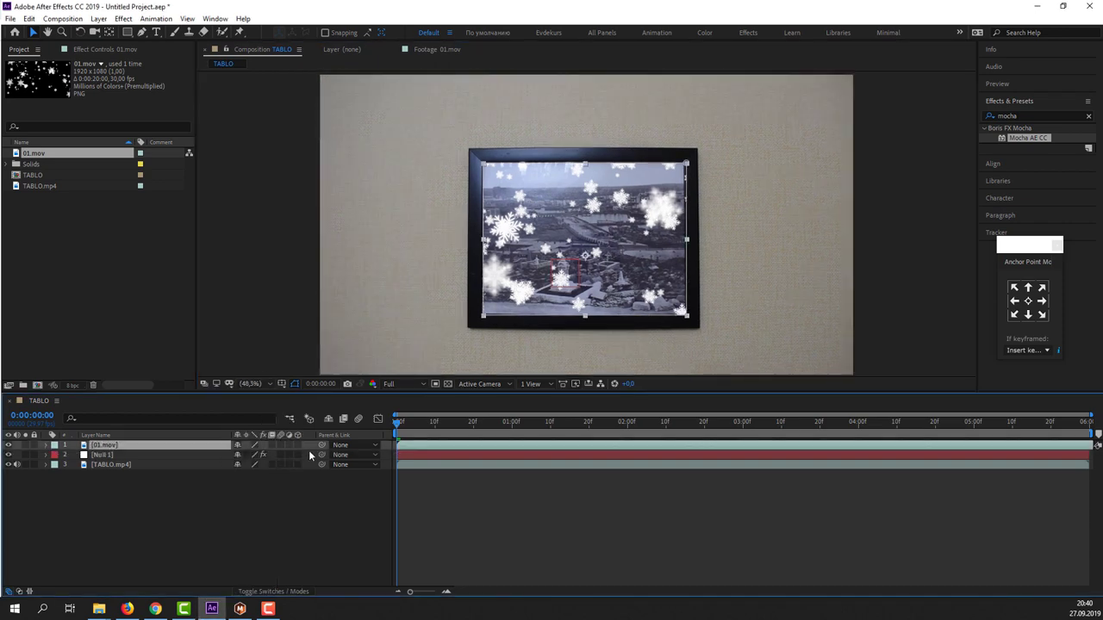
drag(322, 444, 220, 457)
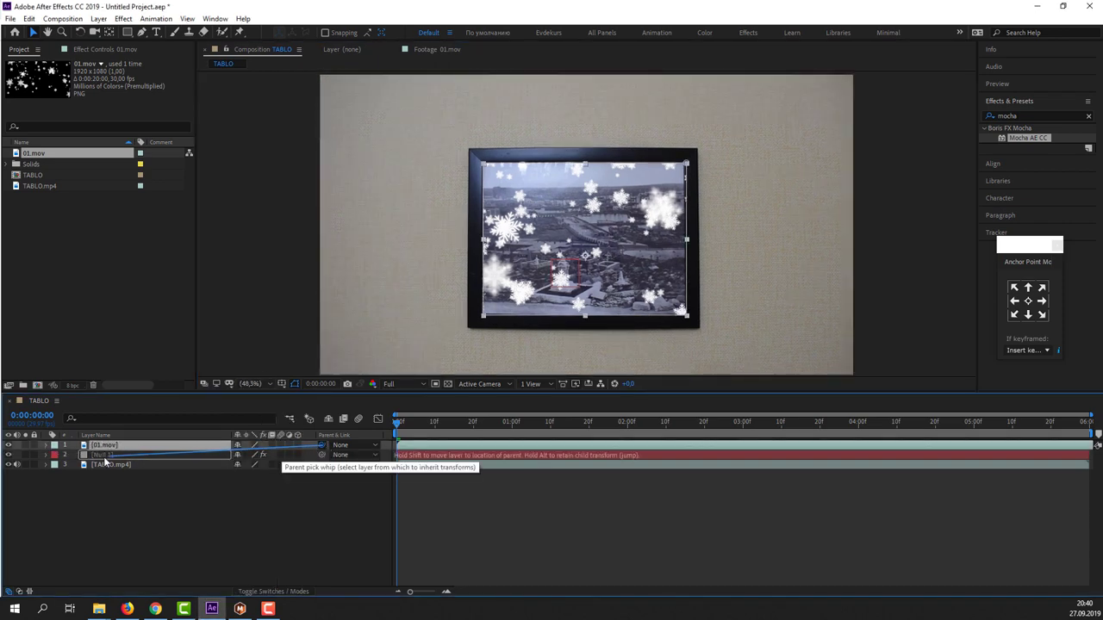
drag(97, 460, 99, 455)
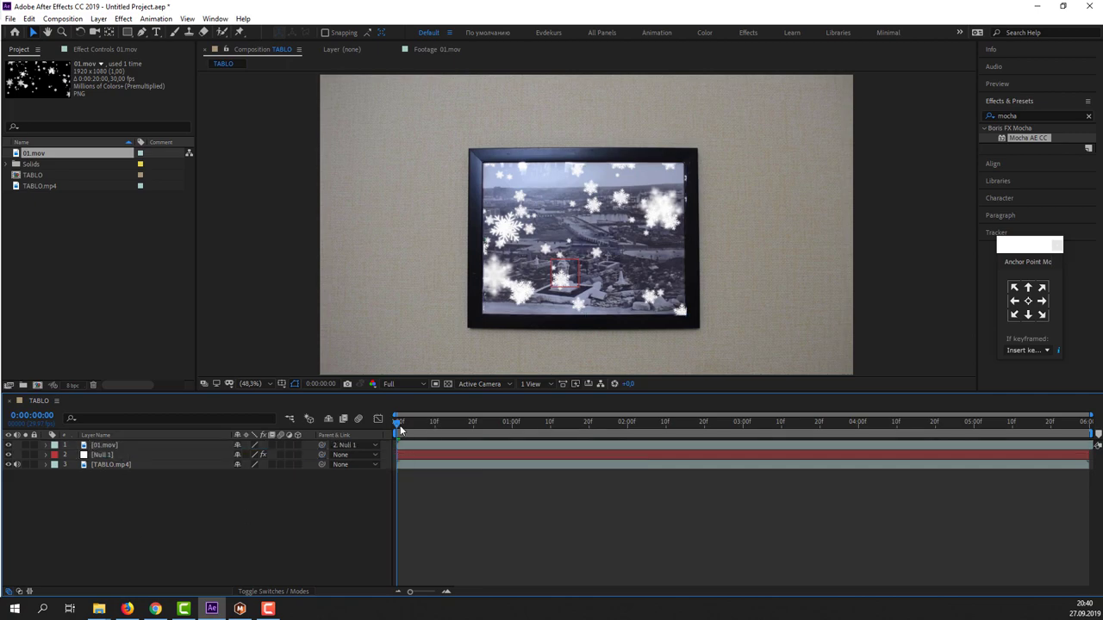
key(space)
key(space)
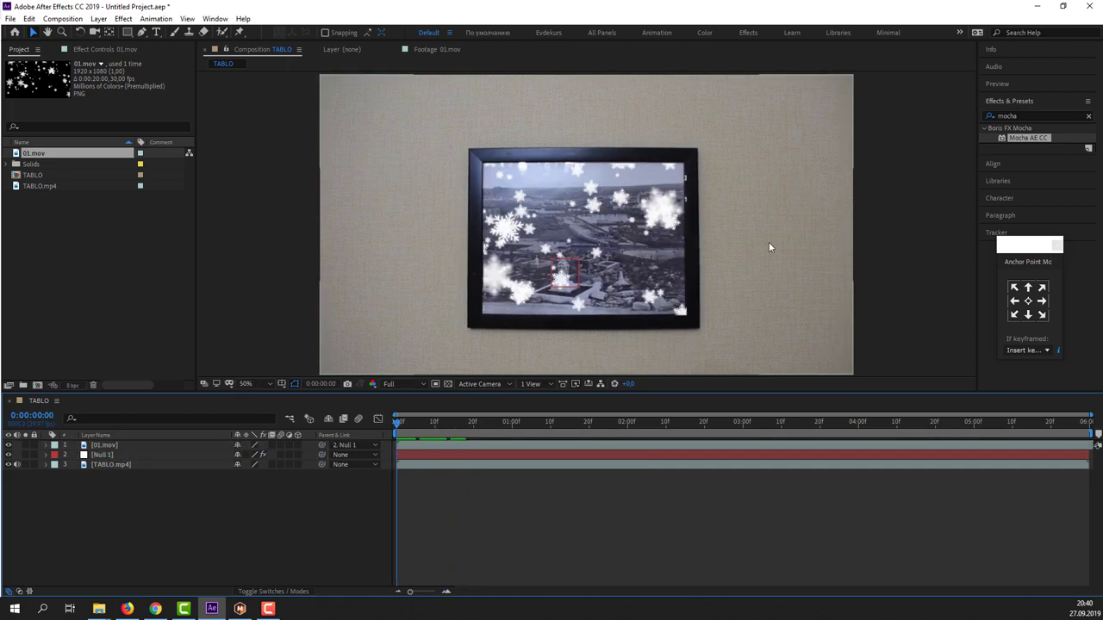
Zoom in and refit the mask's top-right corner into the frame opening
scroll(755, 212, up, 4)
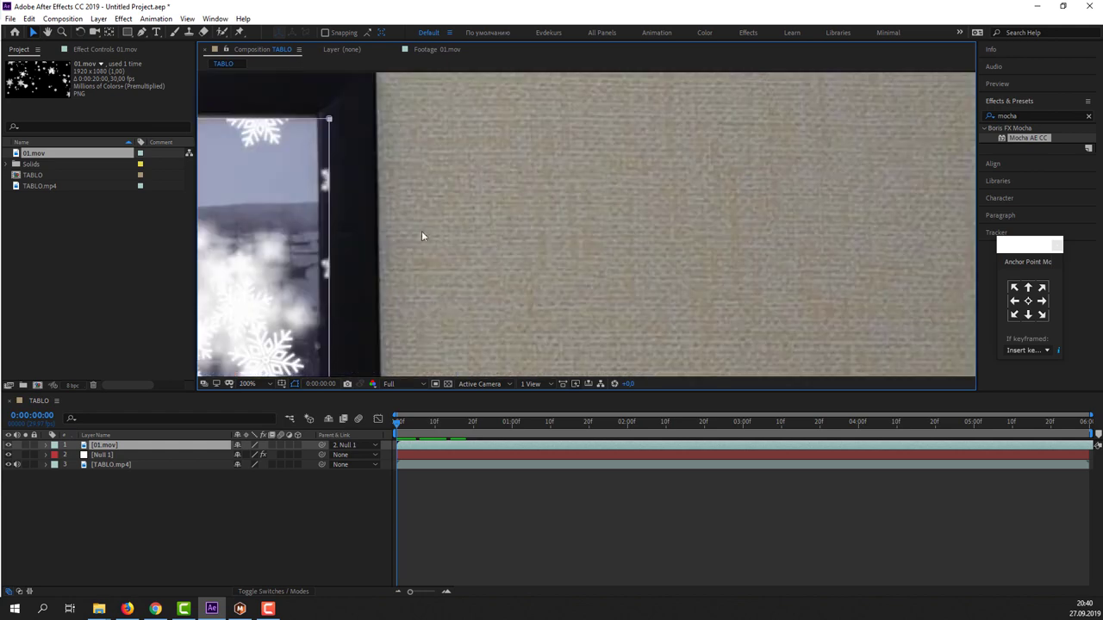
drag(421, 235, 747, 279)
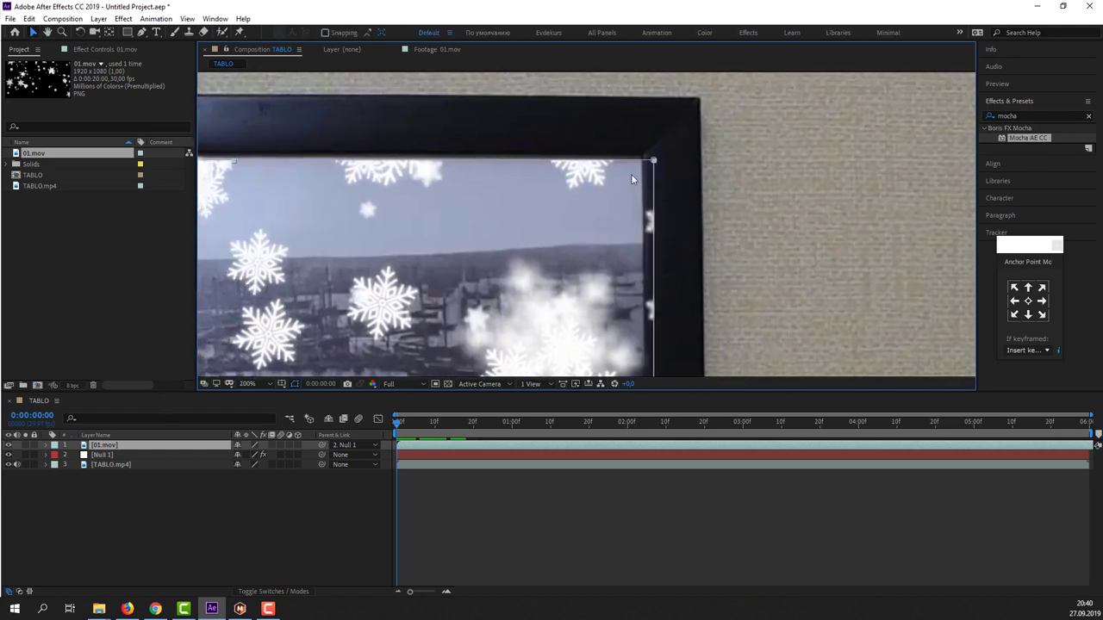
drag(653, 161, 646, 156)
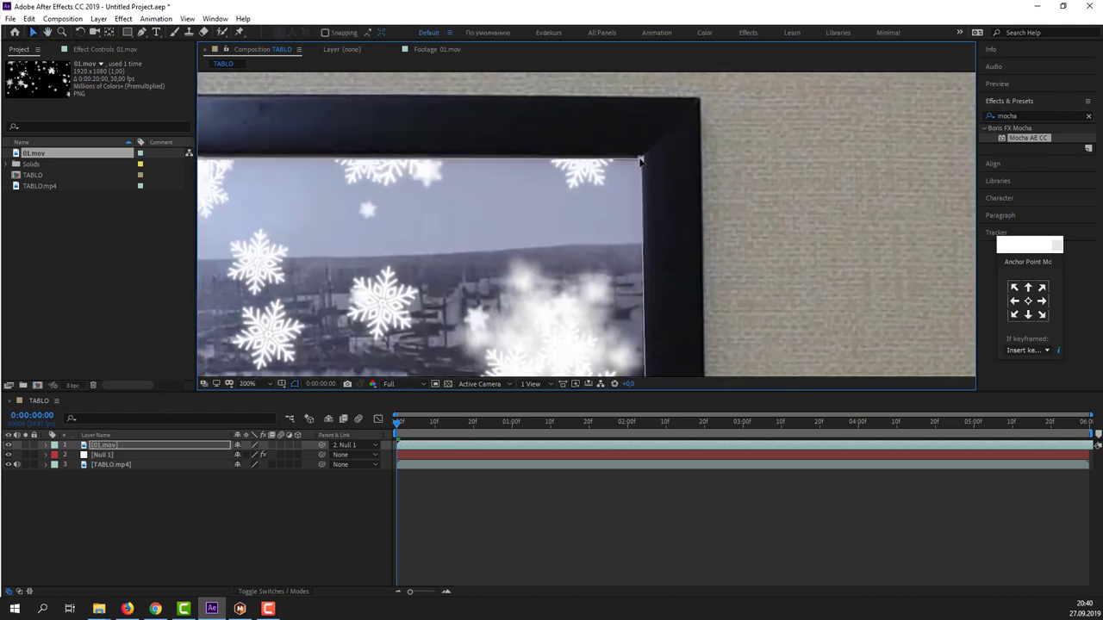
scroll(608, 375, down, 2)
scroll(569, 345, down, 2)
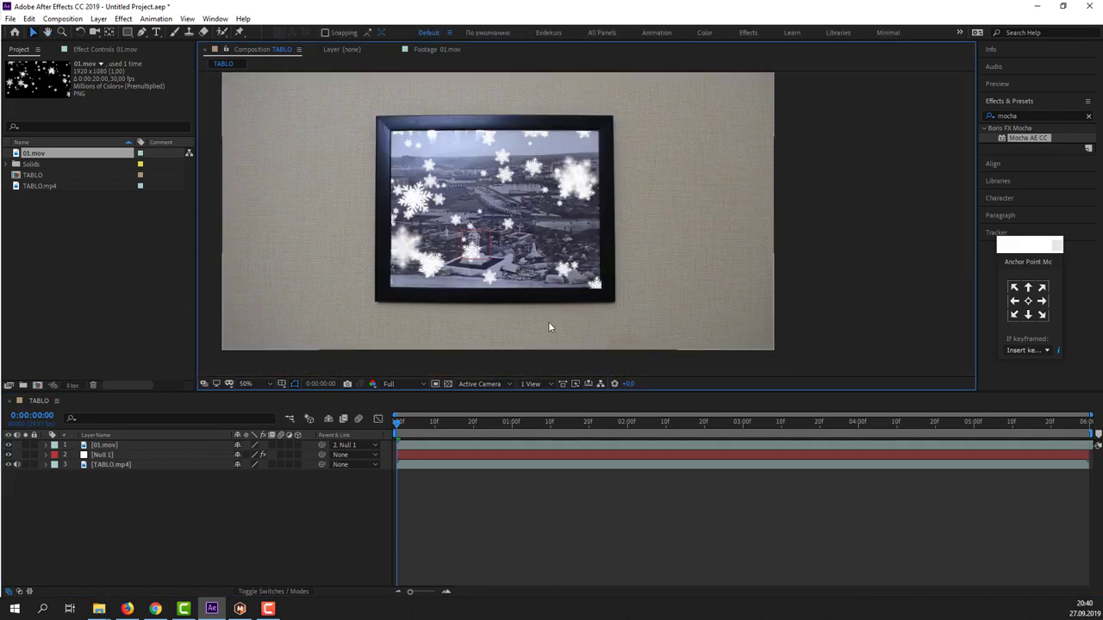
Fit the composition to the viewer and play the preview, stopping at 0:00:00:20
mouse_move(409, 421)
mouse_down()
mouse_move(548, 423)
mouse_move(420, 423)
mouse_up()
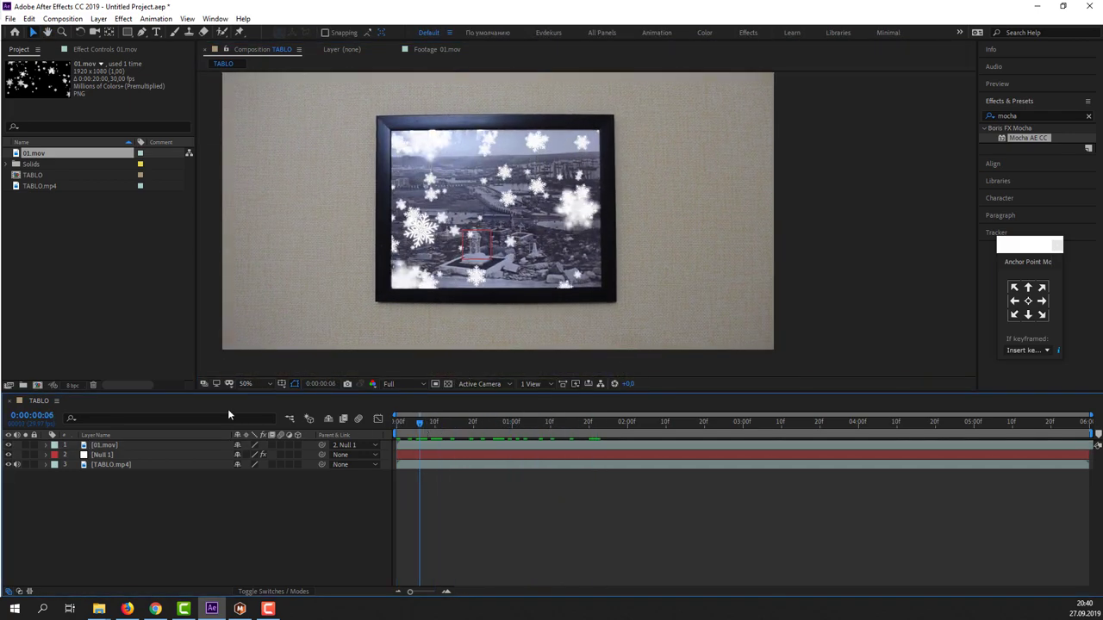
click(259, 383)
click(253, 407)
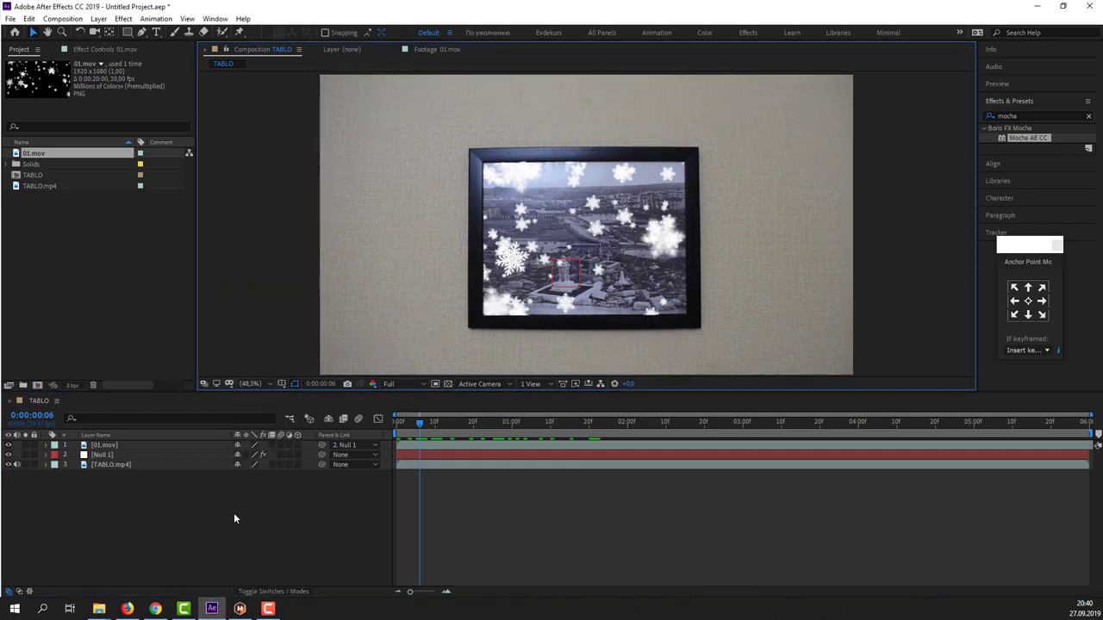
key(space)
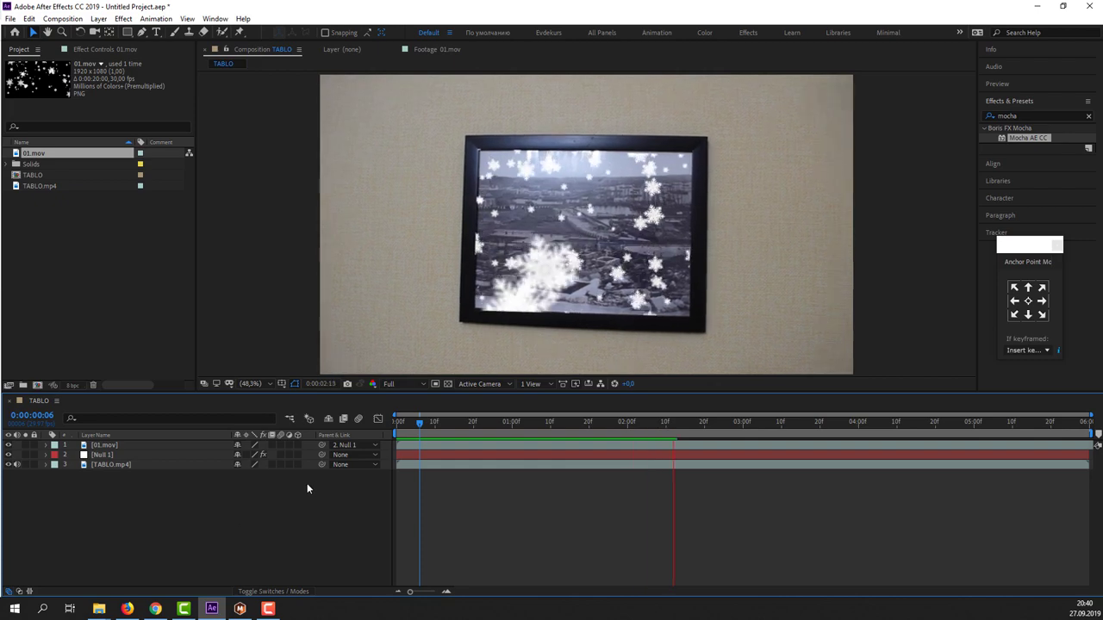
drag(438, 422, 615, 423)
At 200% zoom, refit the 01.mov bottom-left corner into the photo opening
click(512, 321)
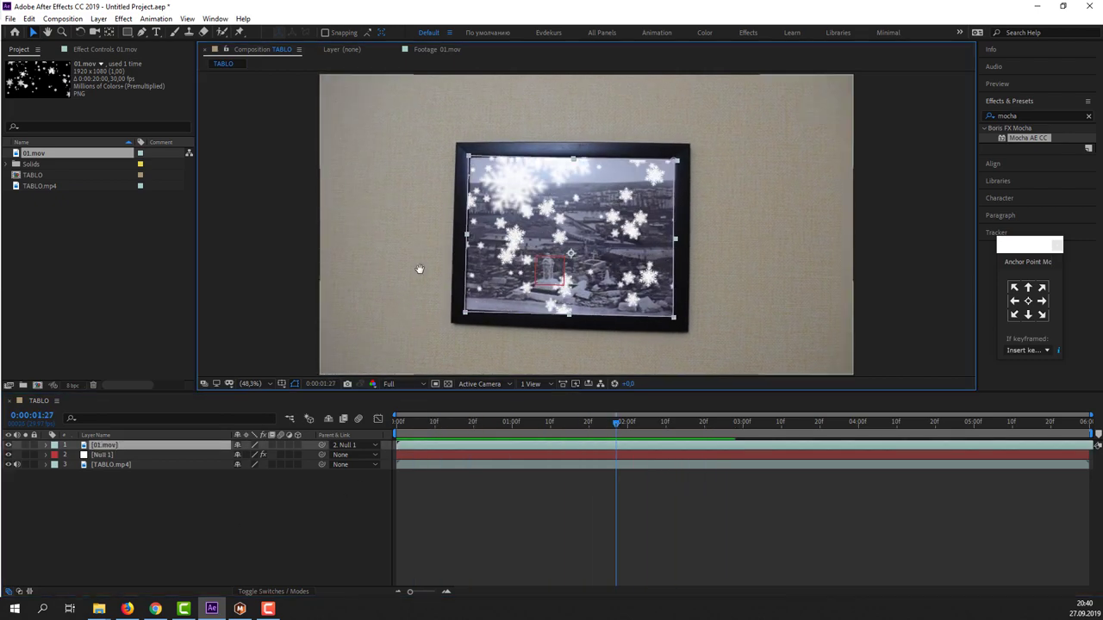
scroll(509, 290, up, 3)
key(period)
drag(270, 341, 274, 334)
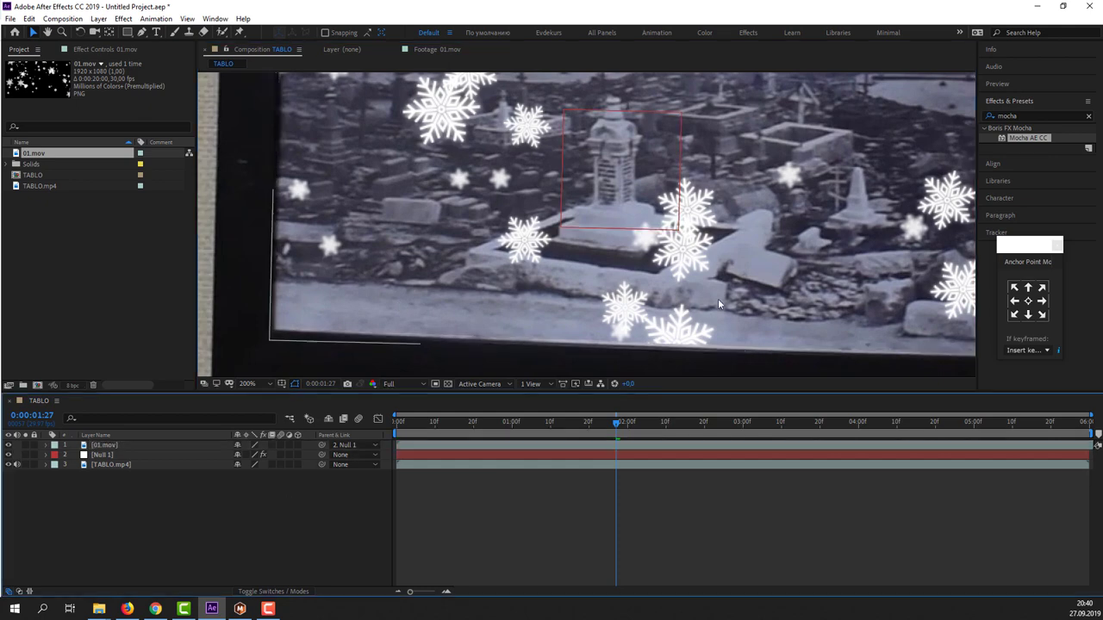
drag(718, 299, 442, 246)
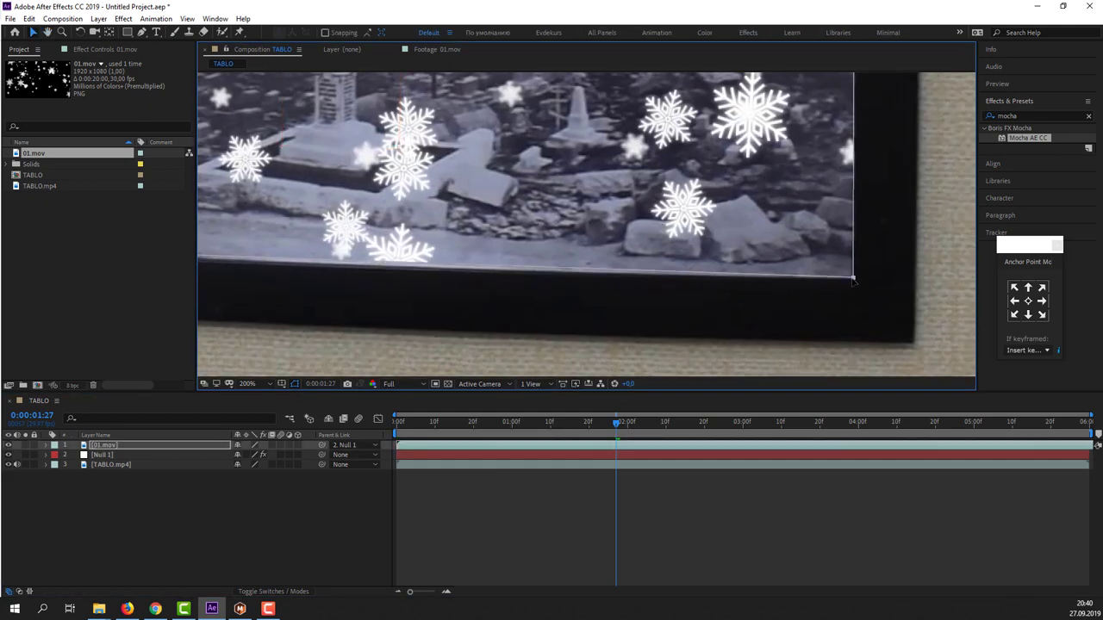
click(723, 514)
key(comma)
key(comma)
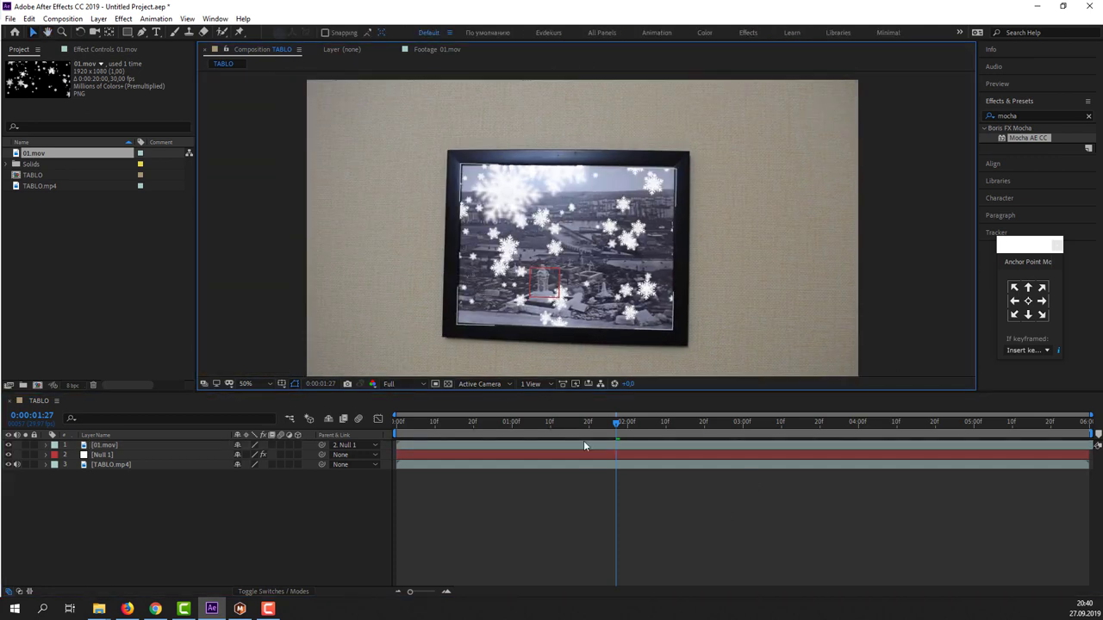
Replay the fitted preview to confirm the snowflakes track with the frame
key(space)
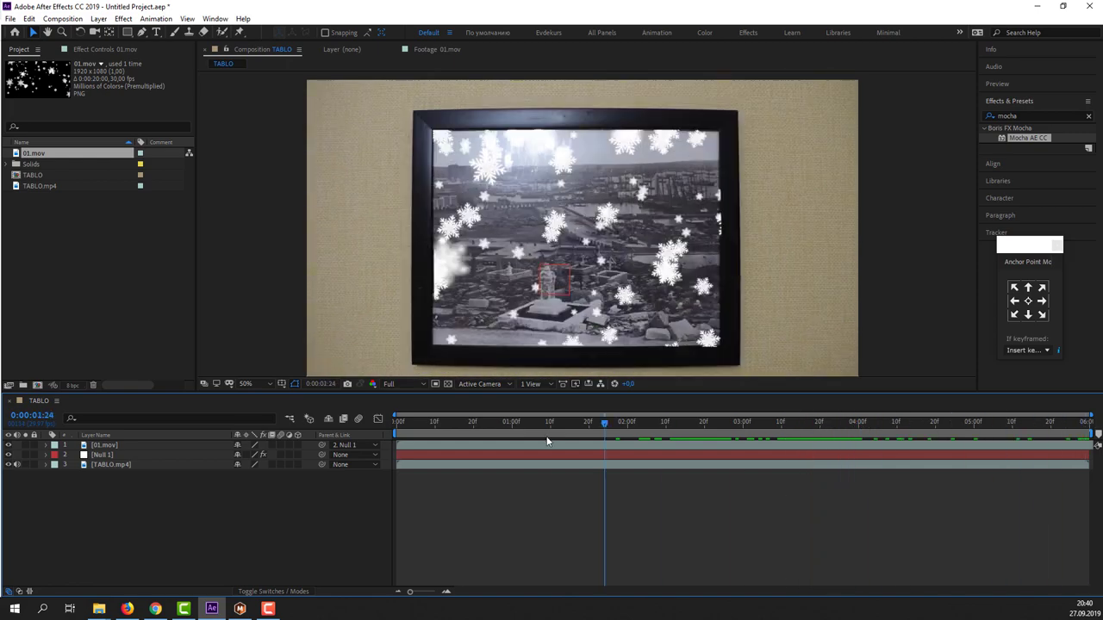
key(space)
click(253, 385)
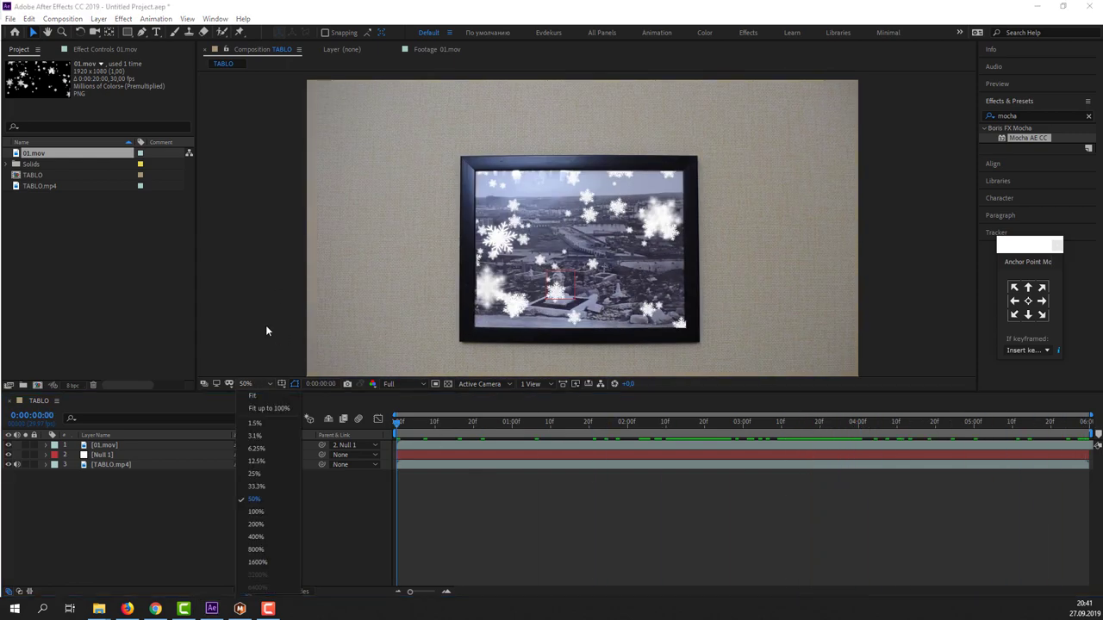
click(276, 408)
key(space)
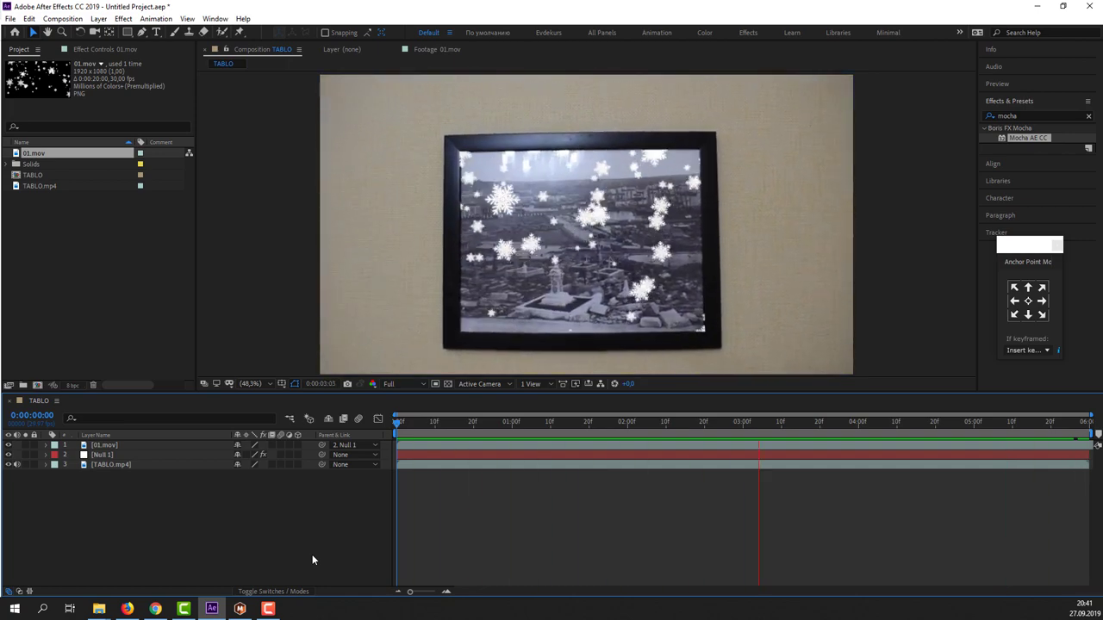
scroll(619, 305, down, 4)
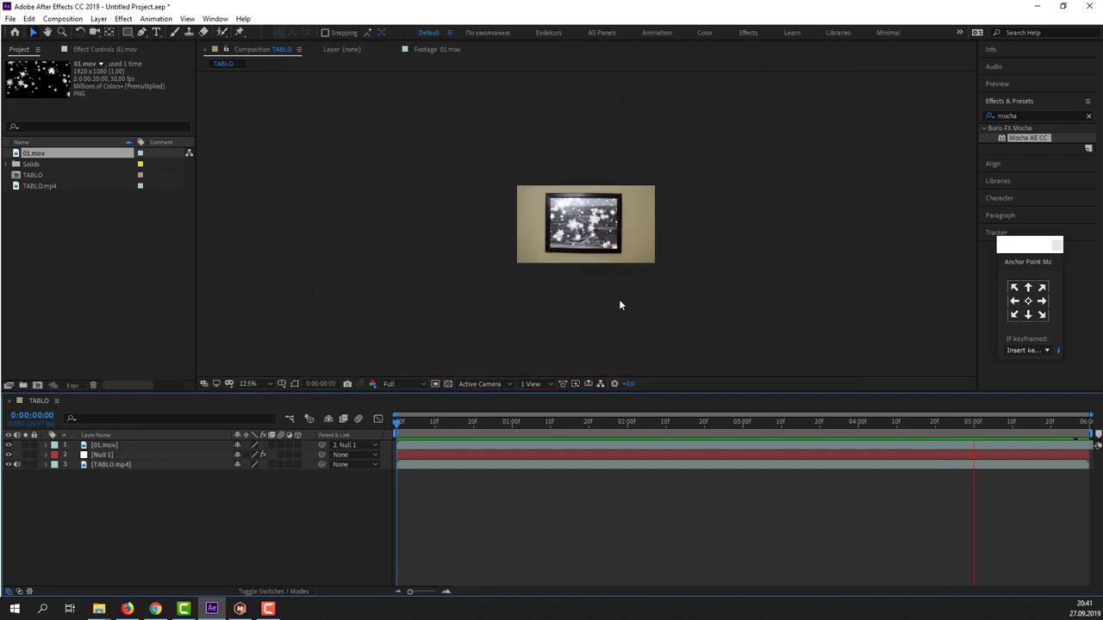
scroll(623, 302, down, 2)
scroll(634, 309, up, 7)
scroll(635, 315, down, 1)
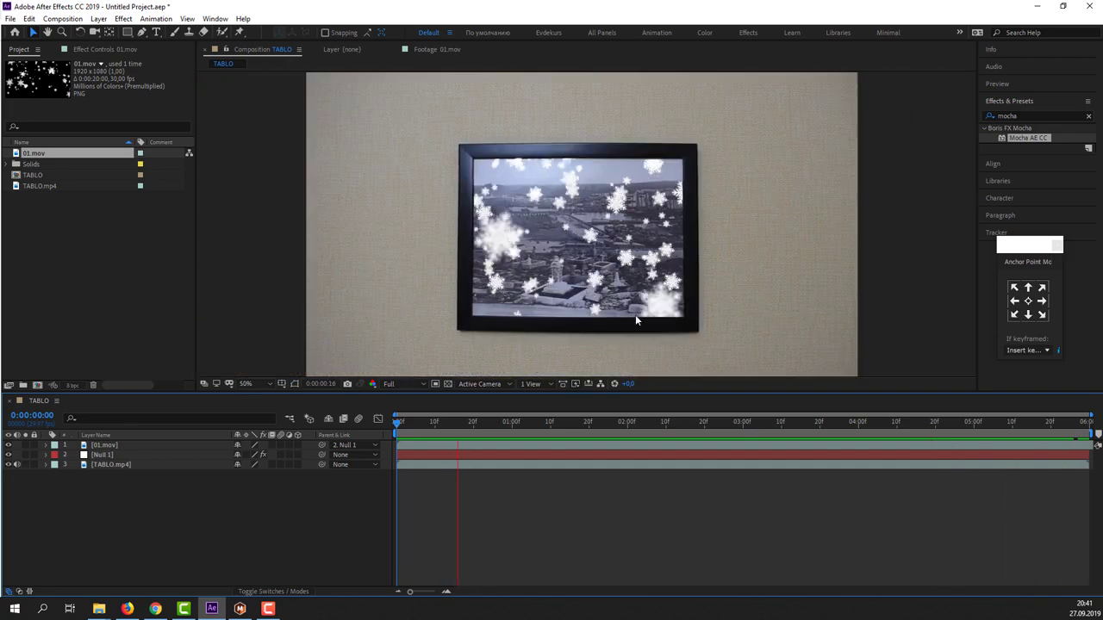